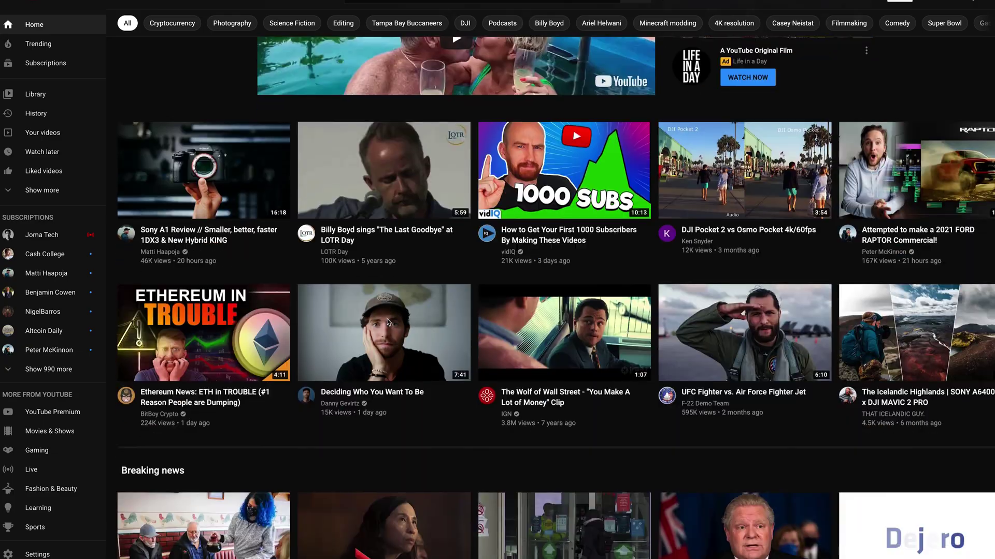
- Scroll down through the video's YouTube Reach analytics (75.9K impressions, 9.6K views)
scroll(388, 322, "down", 4)
scroll(387, 323, "down", 6)
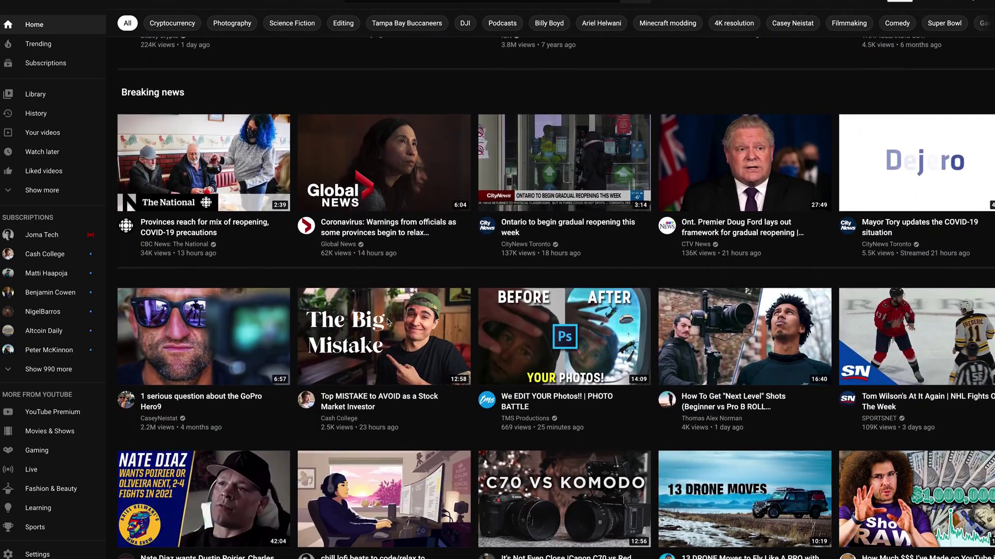
scroll(387, 322, "down", 4)
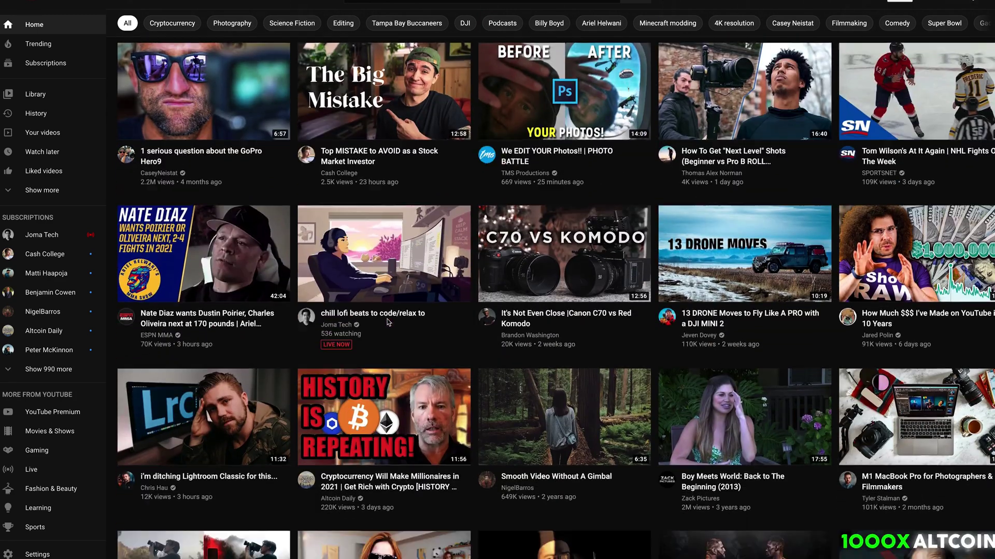
scroll(388, 322, "down", 2)
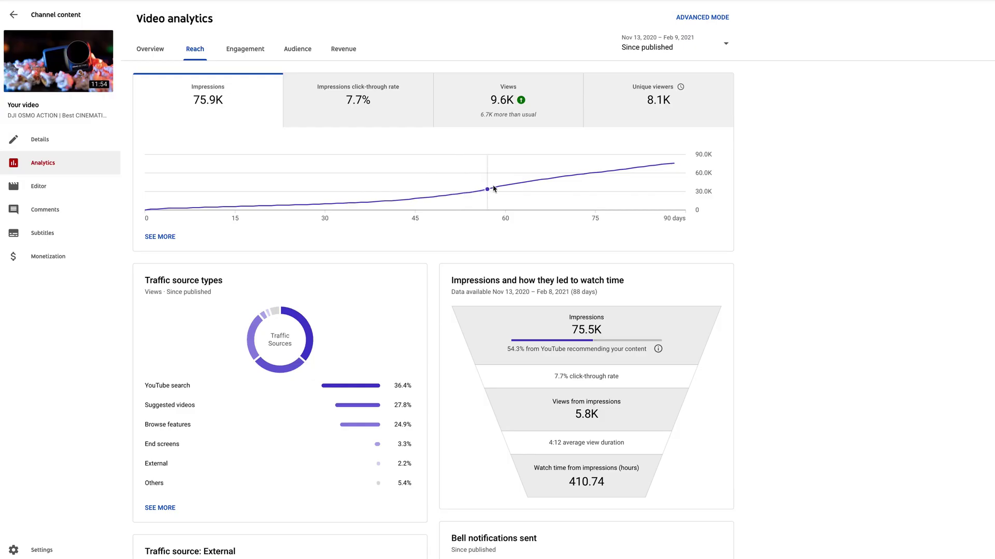
- Chart the video's impressions click-through rate, then its daily unique viewers
left_click(424, 104)
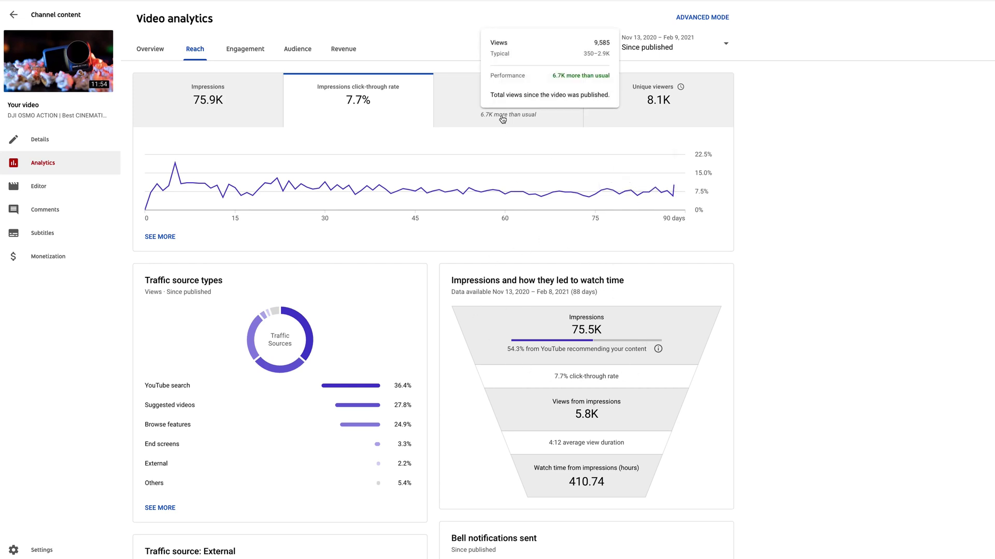
left_click(649, 120)
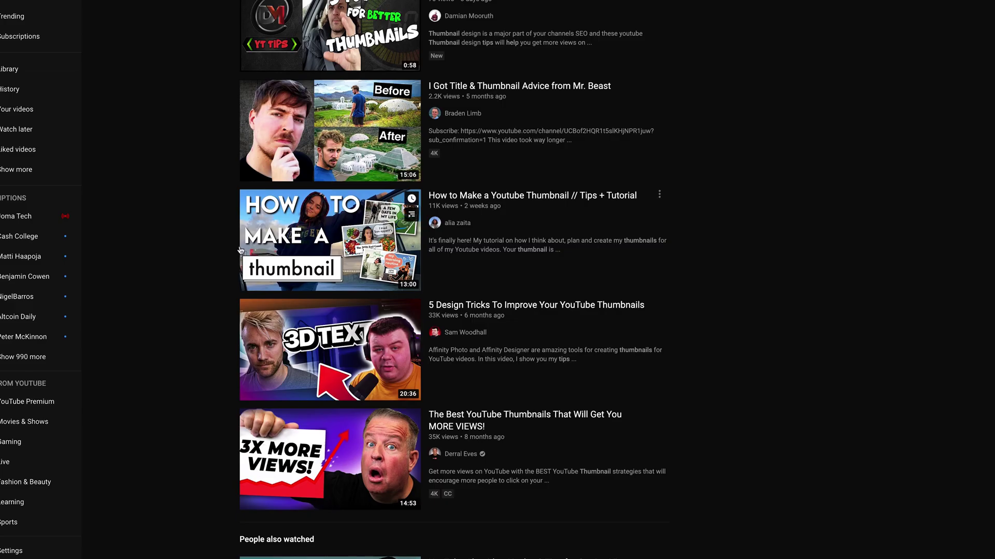
- Scroll through the thumbnail-design tutorial results, including the People also watched videos
scroll(240, 251, "down", 3)
scroll(216, 247, "down", 4)
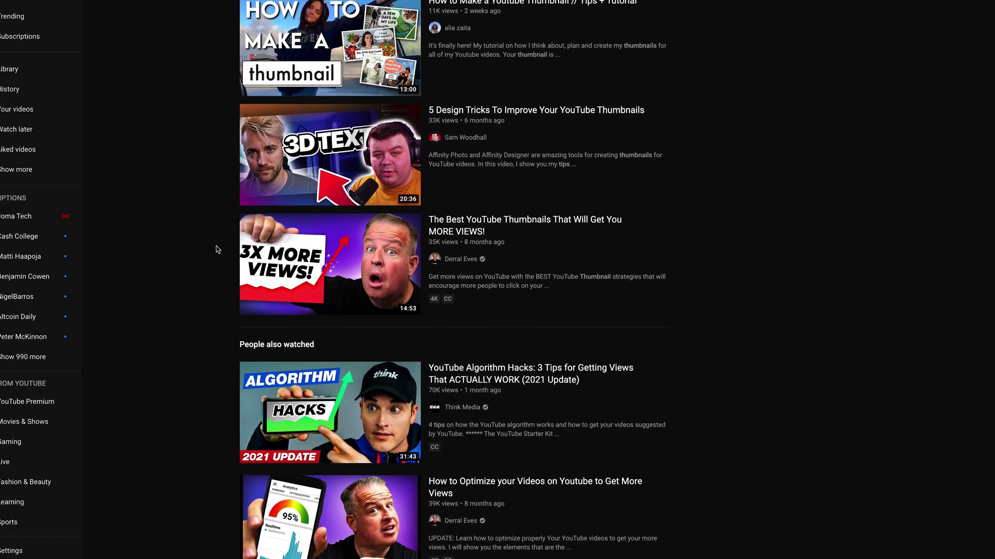
scroll(218, 250, "down", 1)
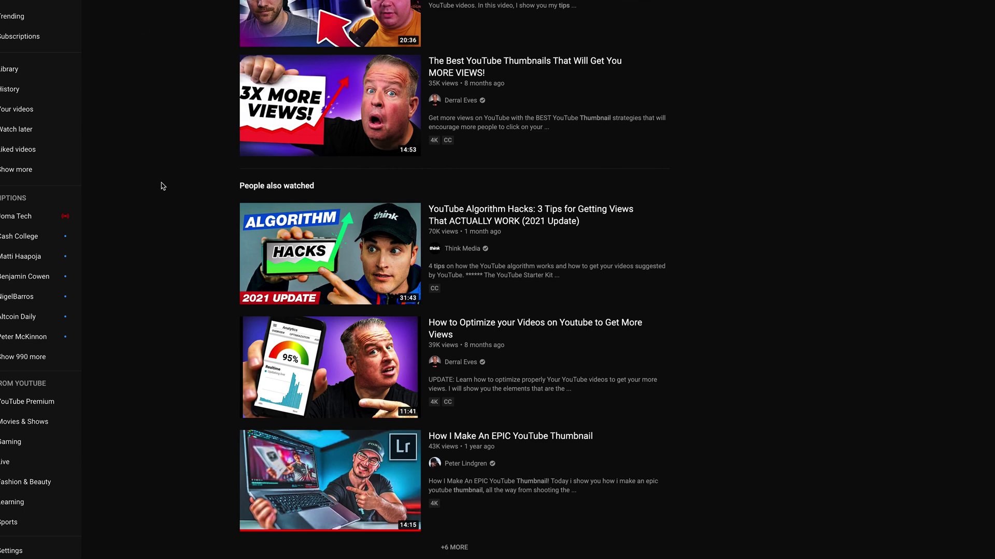
scroll(163, 187, "down", 4)
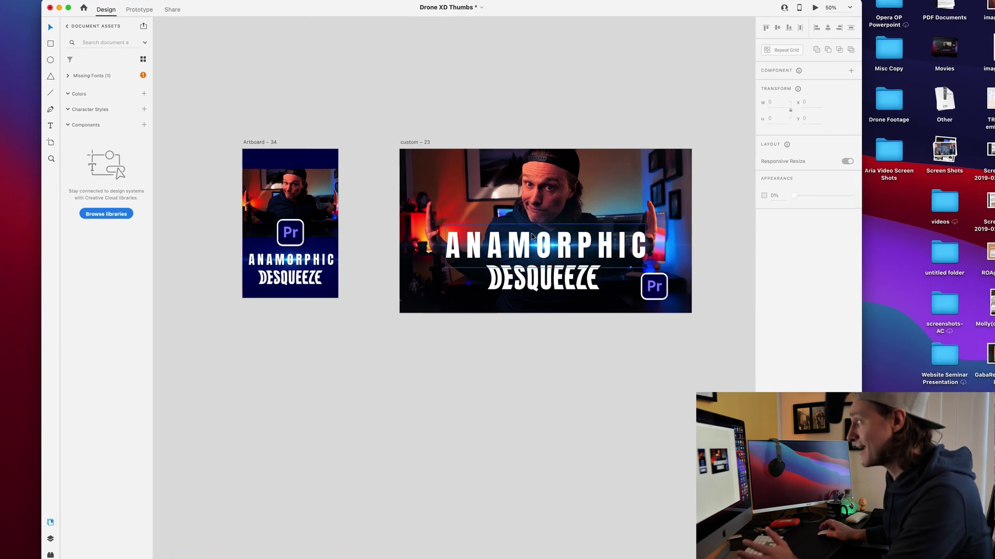
- Check the artboard sizes: custom – 23 at 1280×720 and Artboard – 34 at 420×654
left_click(409, 134)
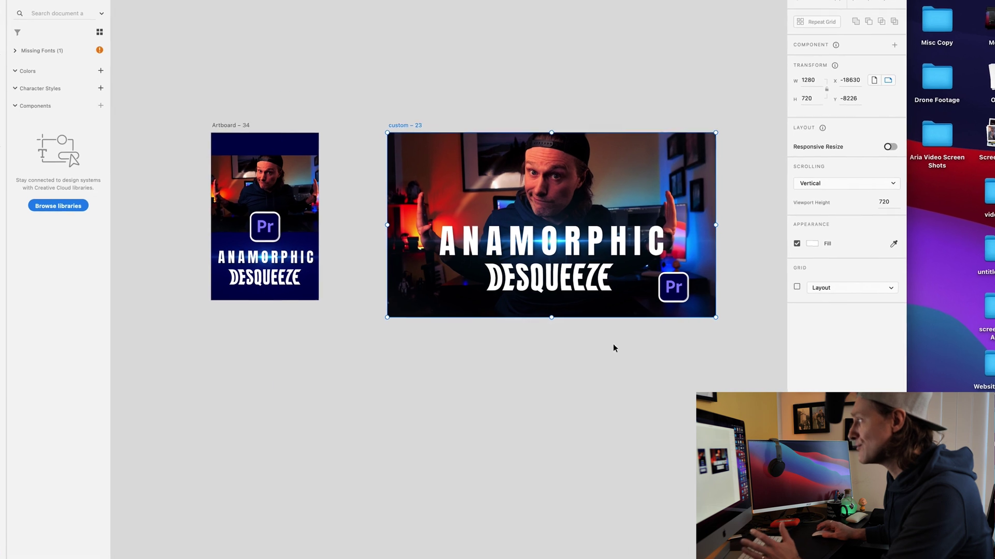
left_click(226, 118)
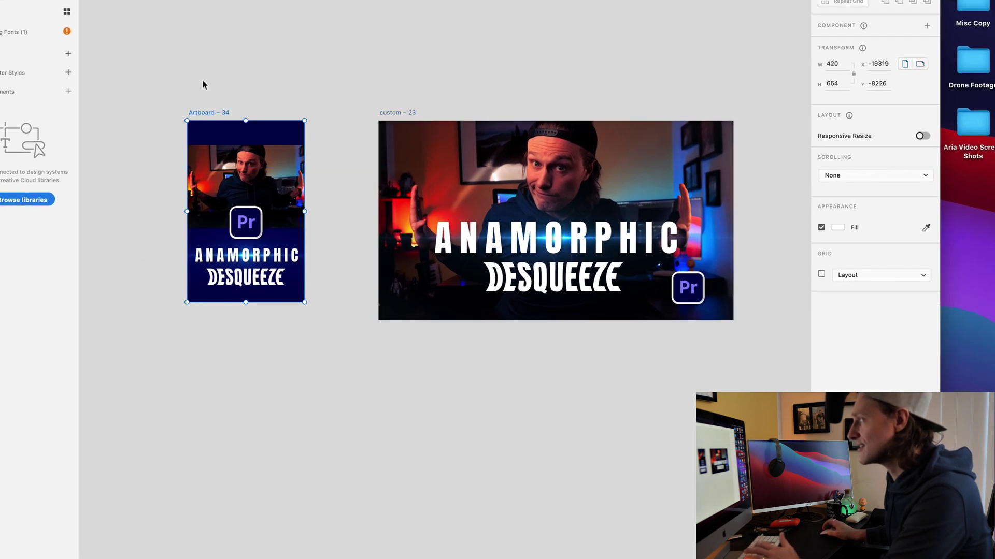
left_click_drag(404, 345, 87, 167)
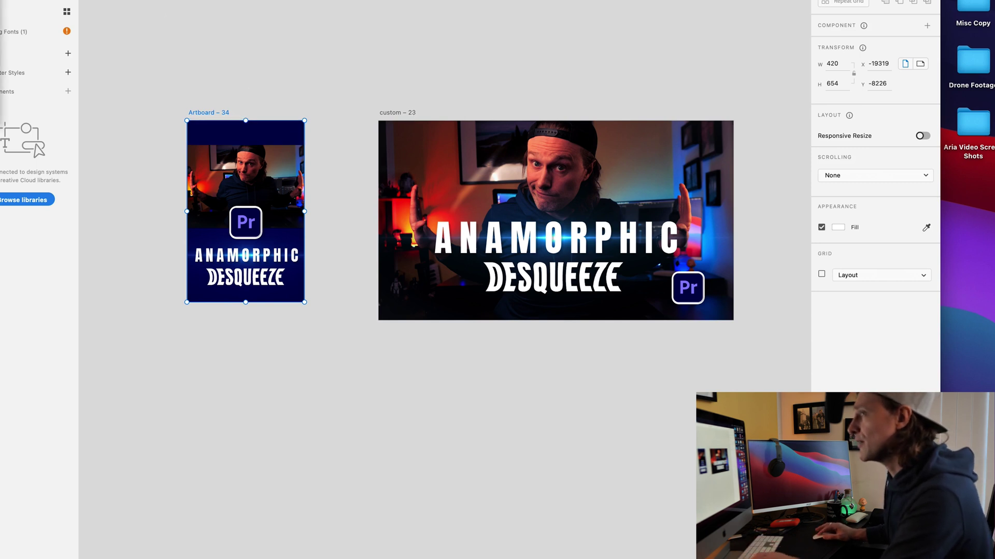
- Create a new document from the Web 1920 preset with a 1920×1080 artboard
key("super+n")
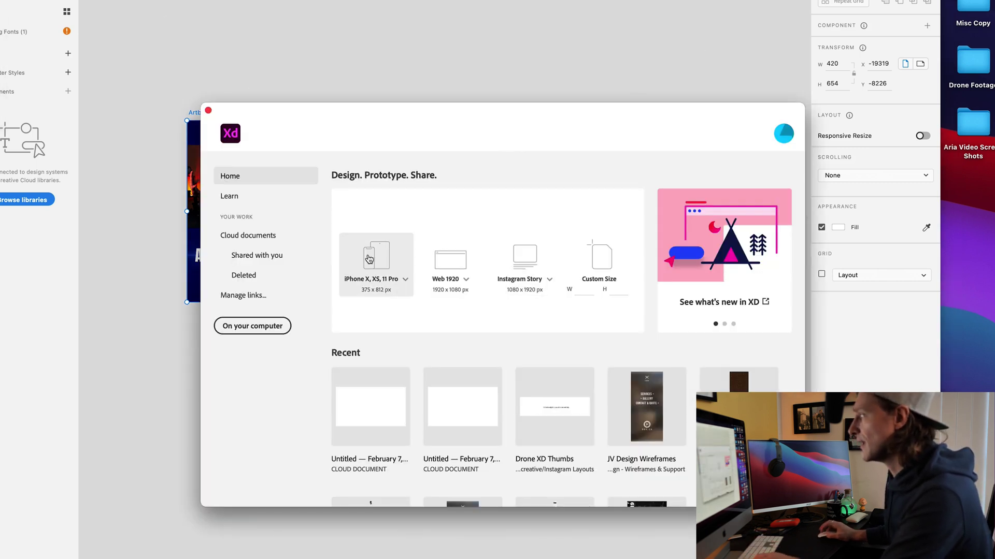
left_click_drag(369, 116, 336, 82)
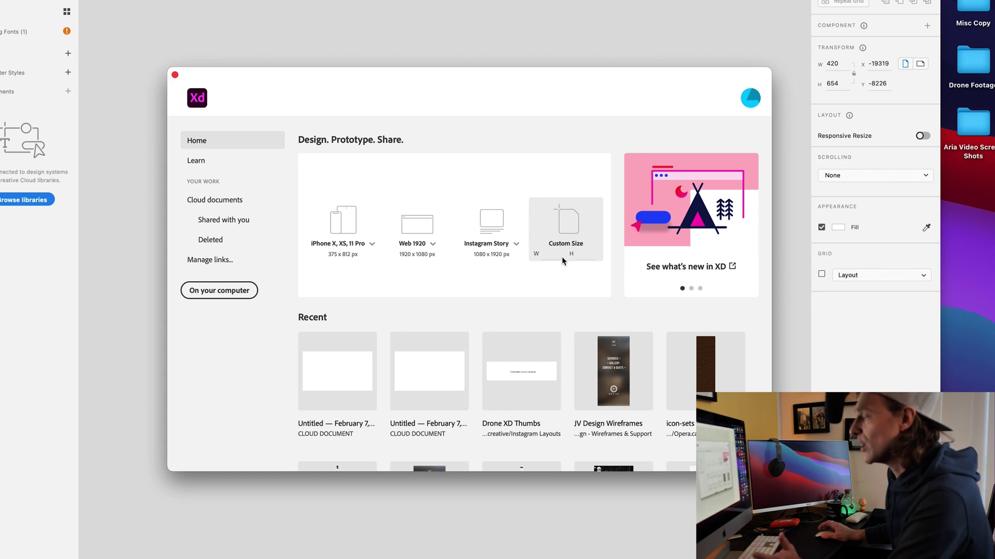
left_click(426, 232)
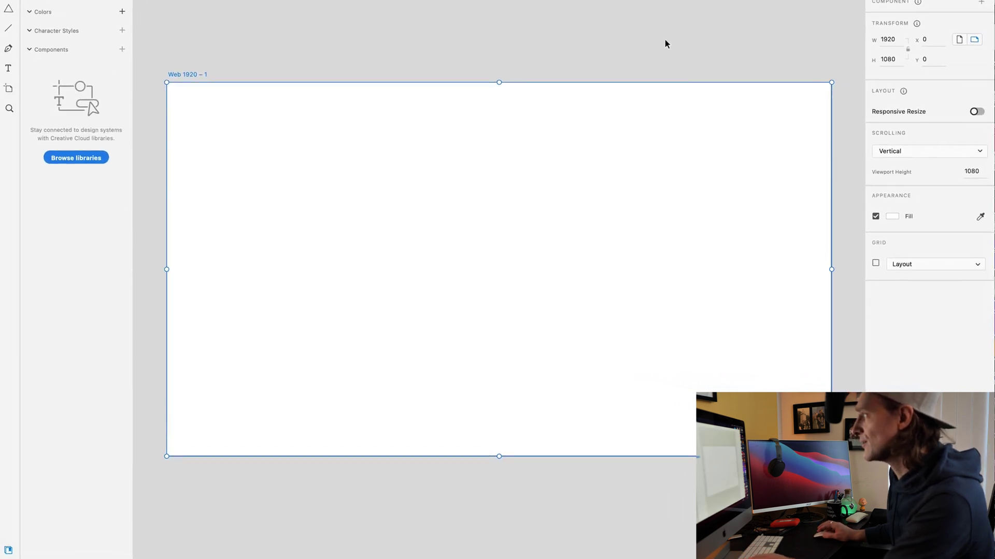
- Fit the Web 1920 – 1 artboard in view and set its width 1280, height 720
left_click(682, 44)
key("super+minus")
key("super+minus")
key("super+0")
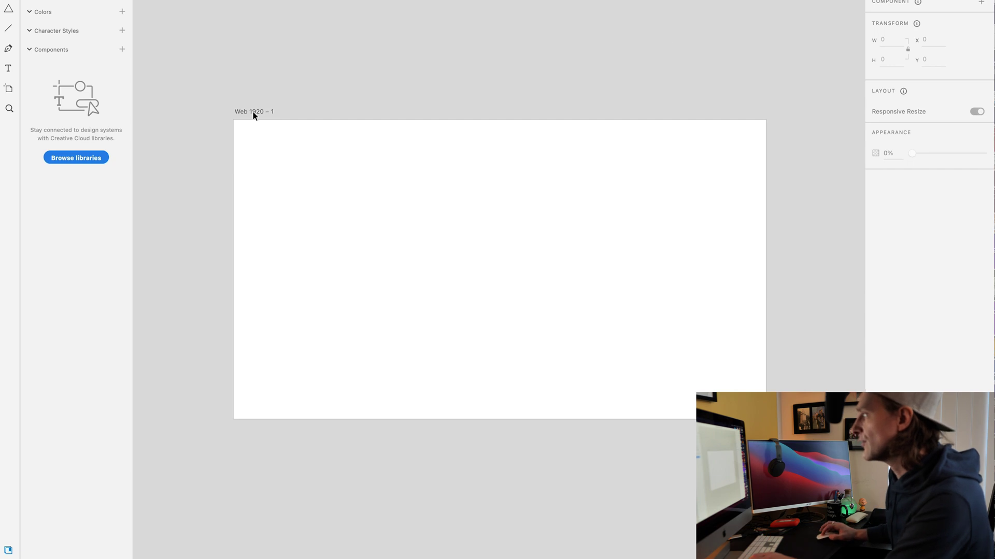
left_click(254, 112)
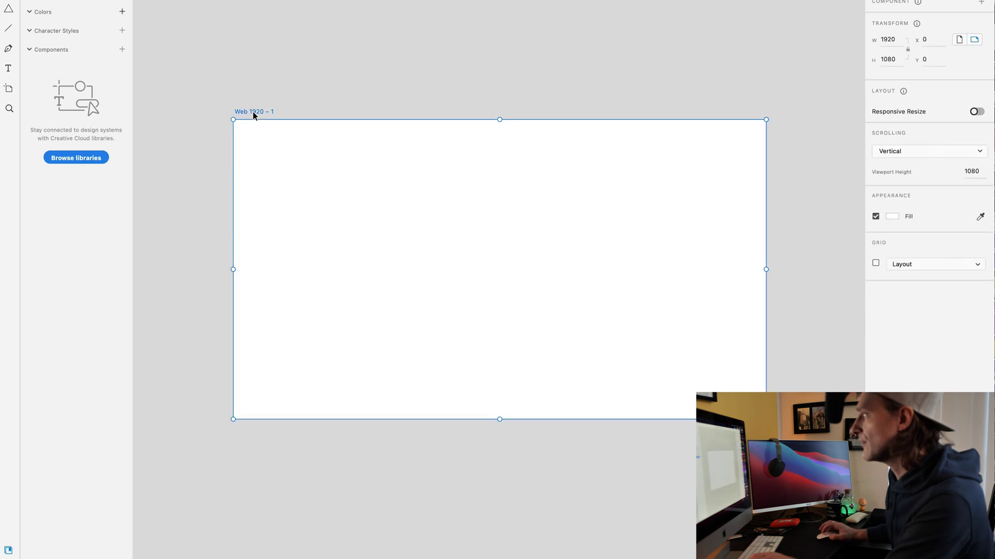
left_click(898, 38)
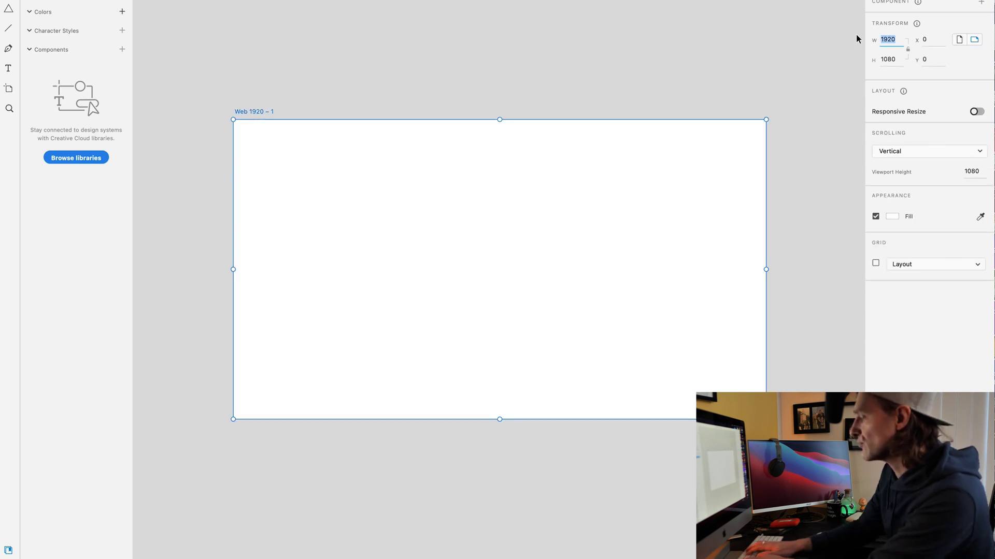
type("1280")
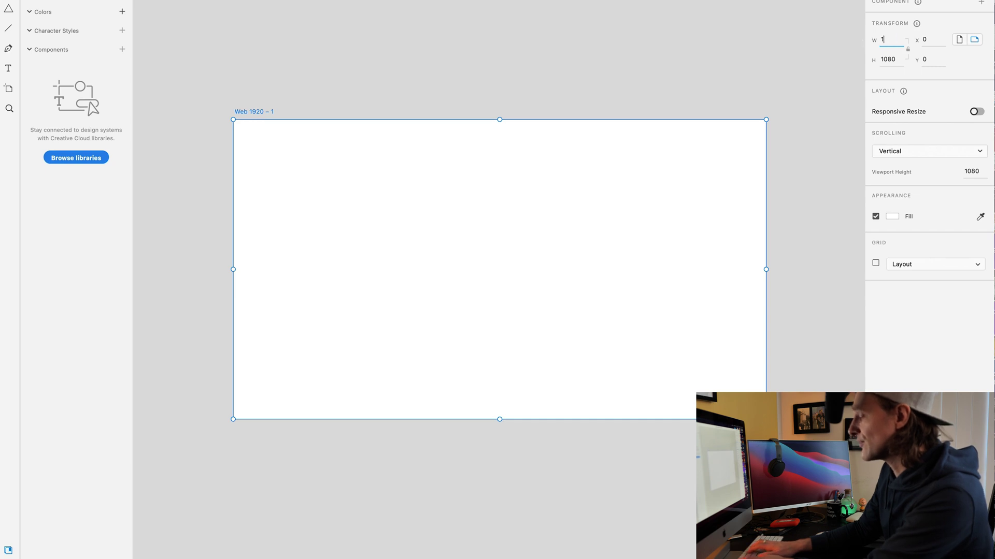
left_click(894, 55)
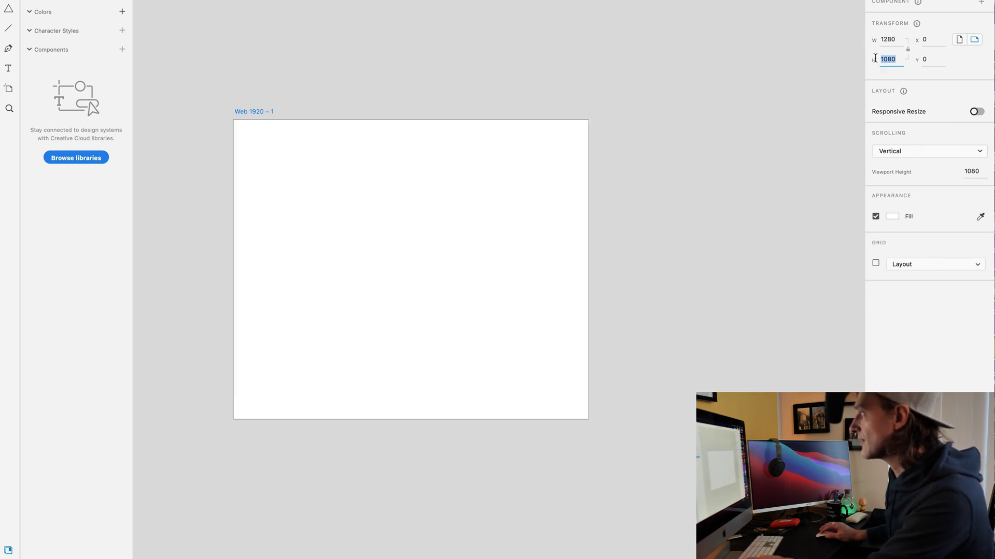
type("720")
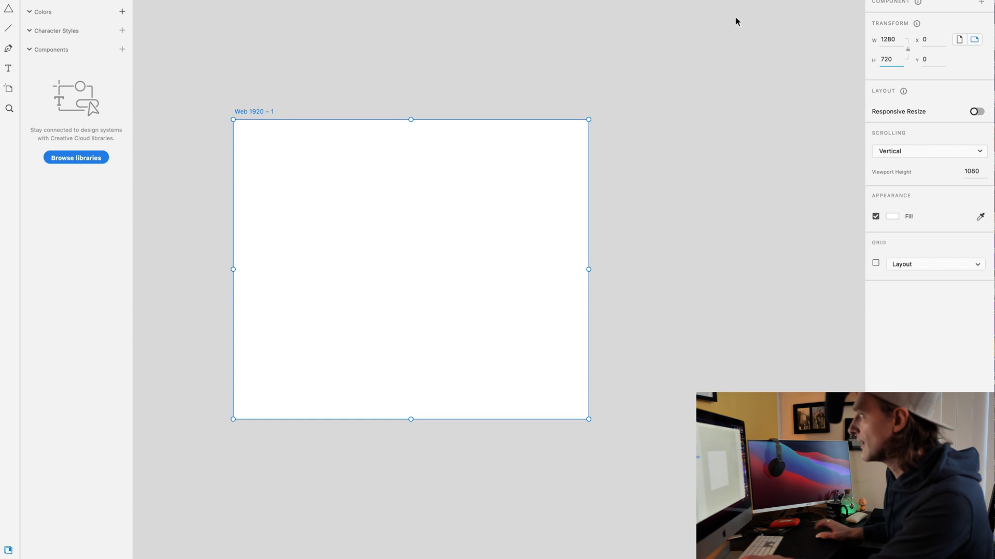
left_click(642, 26)
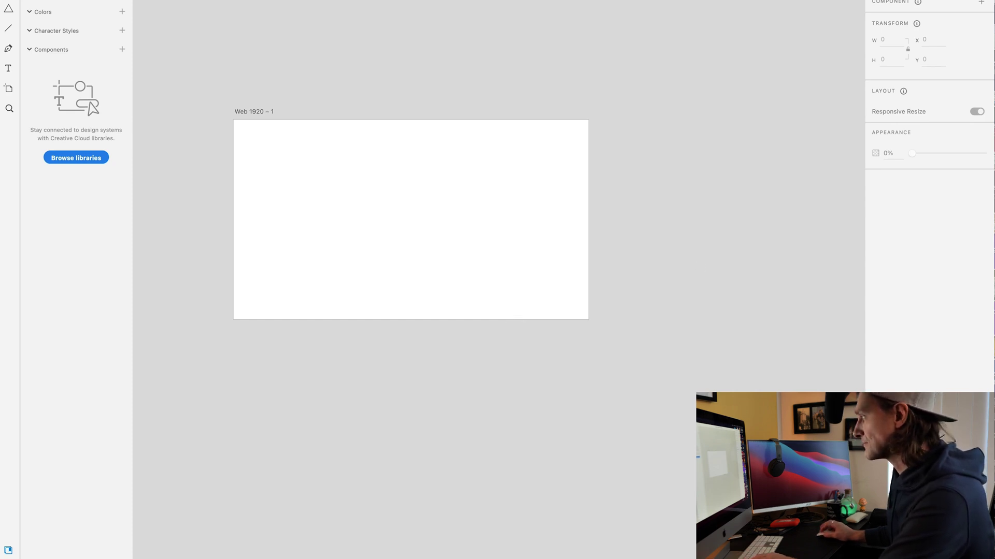
- Drop the presenter photo onto the artboard, scaled to about 1351×760 and centred to fill it
left_click_drag(994, 259, 376, 193)
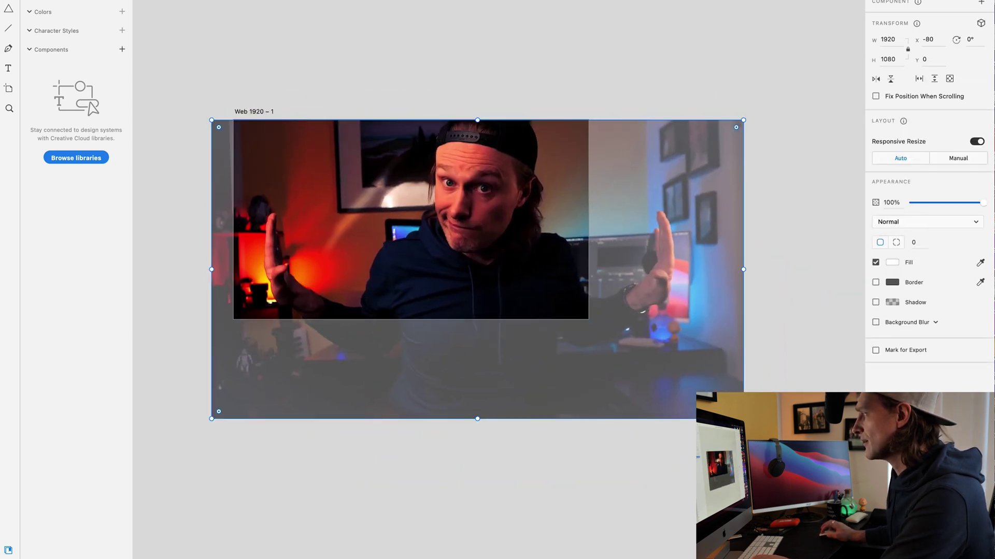
left_click_drag(744, 418, 591, 328)
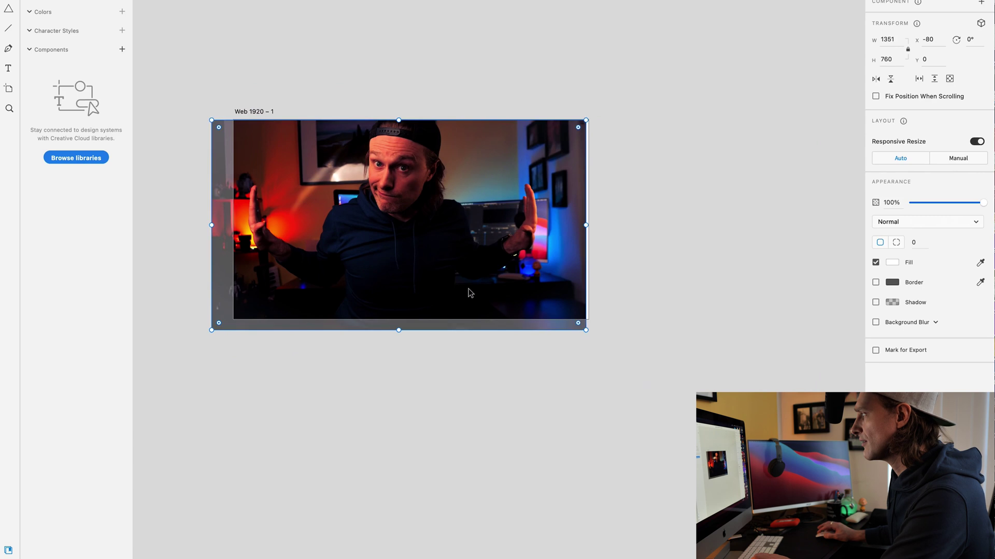
left_click_drag(468, 290, 493, 273)
left_click(601, 293)
left_click(493, 271)
left_click(589, 224)
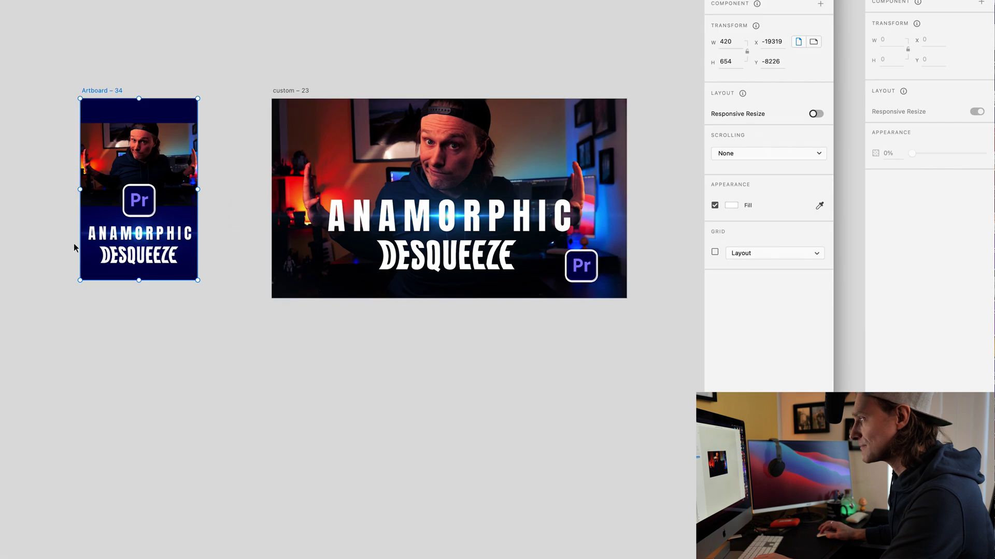
- Marquee-select the Pr icons, ANAMORPHIC/DESQUEEZE titles and lens flare in the original thumbnail
left_click_drag(160, 258, 627, 535)
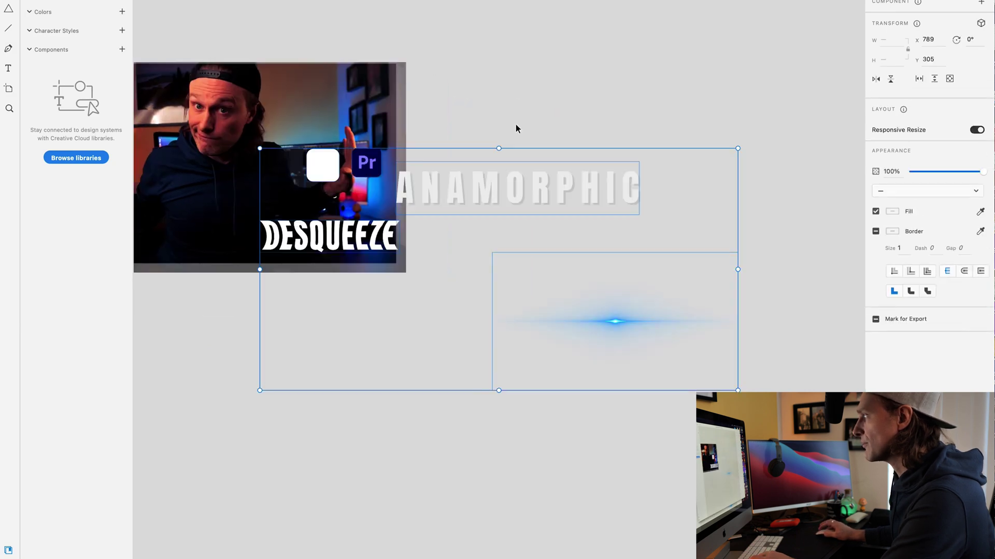
- Restore the pasted elements with the lens flare at full opacity and move it onto the photo's bottom edge
left_click(492, 188)
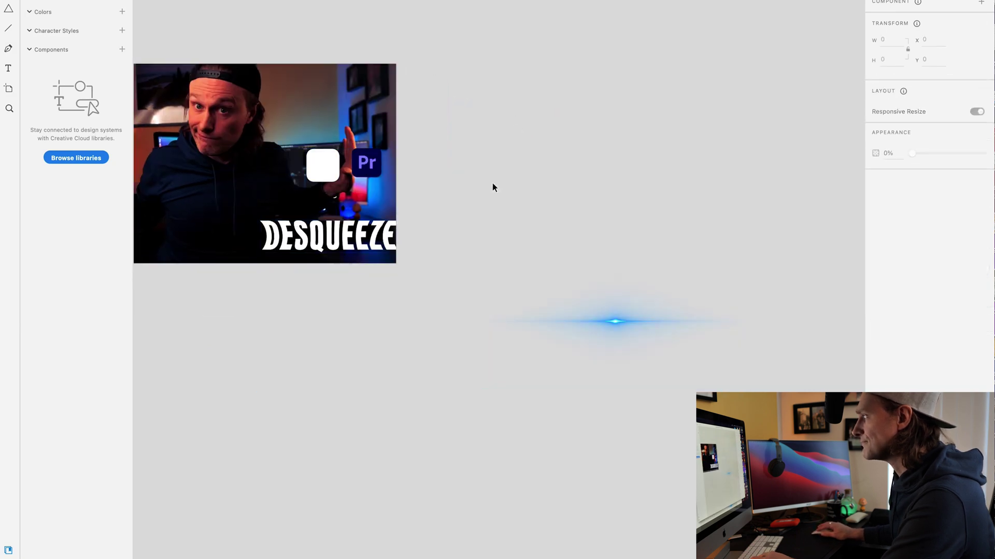
key("ctrl+z")
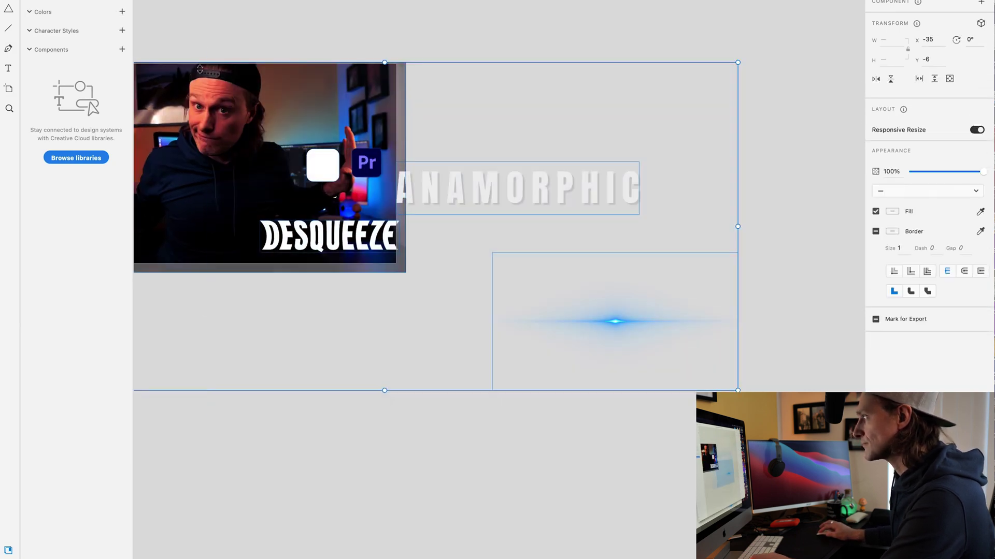
key("ctrl+z")
key("ctrl+z")
key("ctrl+z")
key("ctrl+z")
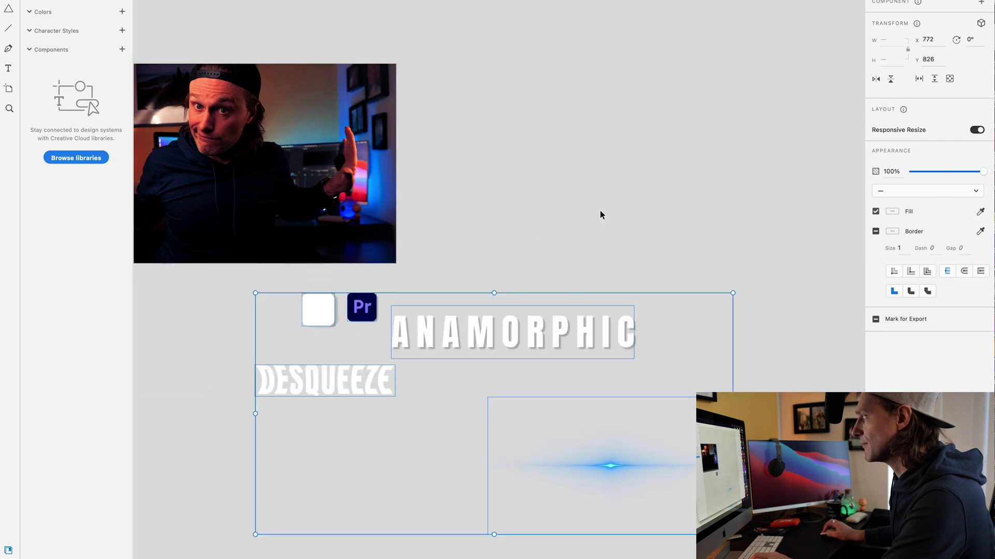
key("ctrl+z")
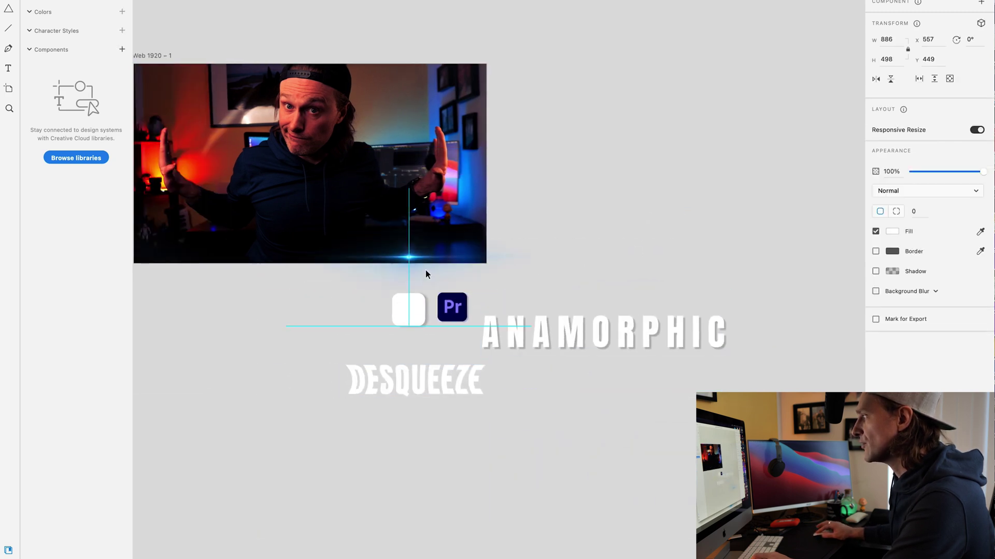
left_click_drag(425, 269, 306, 176)
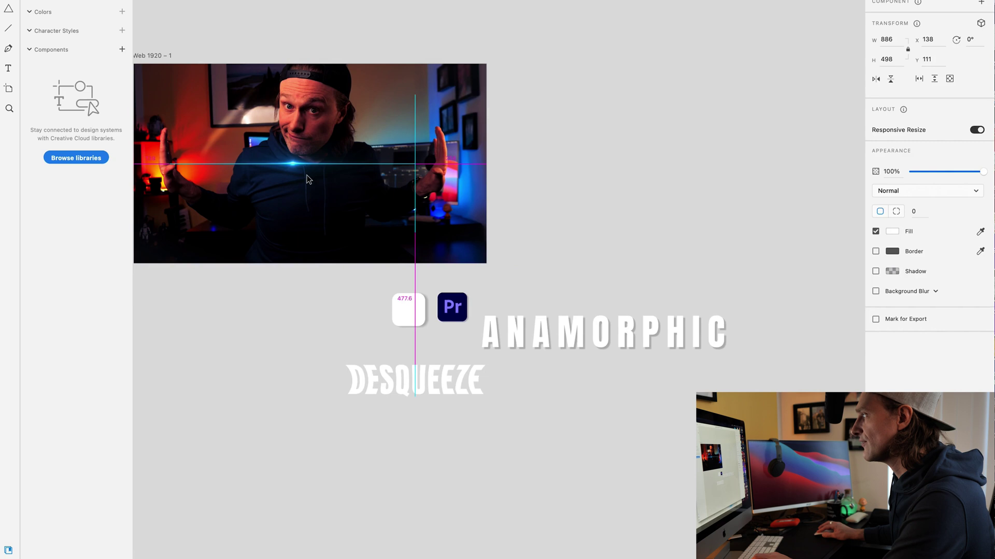
key("Escape")
- Centre the ANAMORPHIC title across the middle of the photo
left_click(575, 165)
scroll(579, 166, "left", 5)
left_click_drag(774, 337, 477, 172)
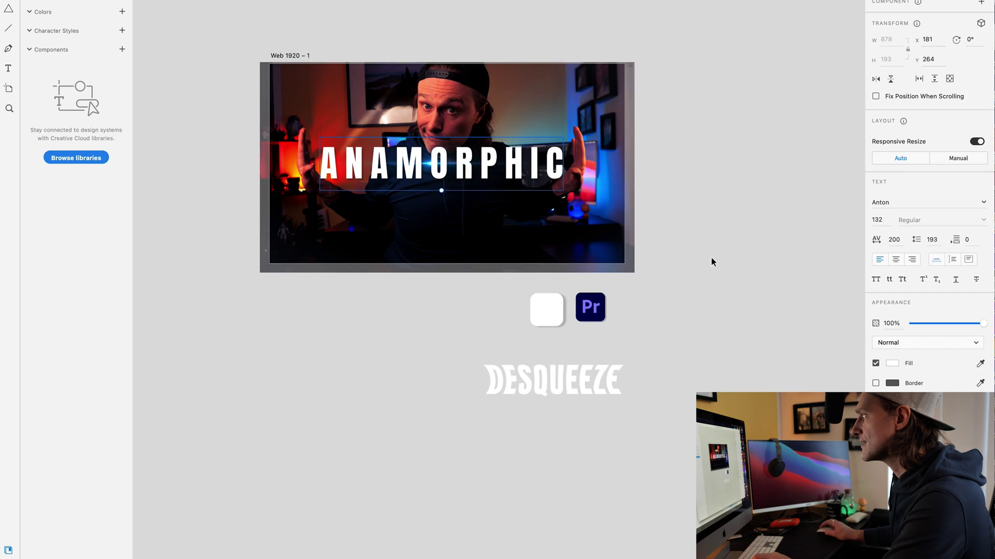
left_click(9, 67)
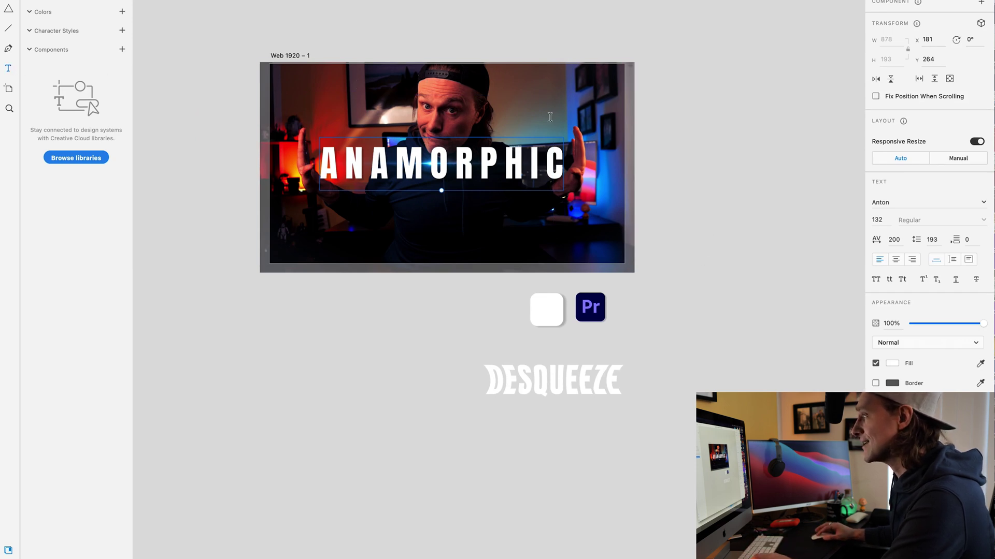
left_click(368, 88)
type("HE")
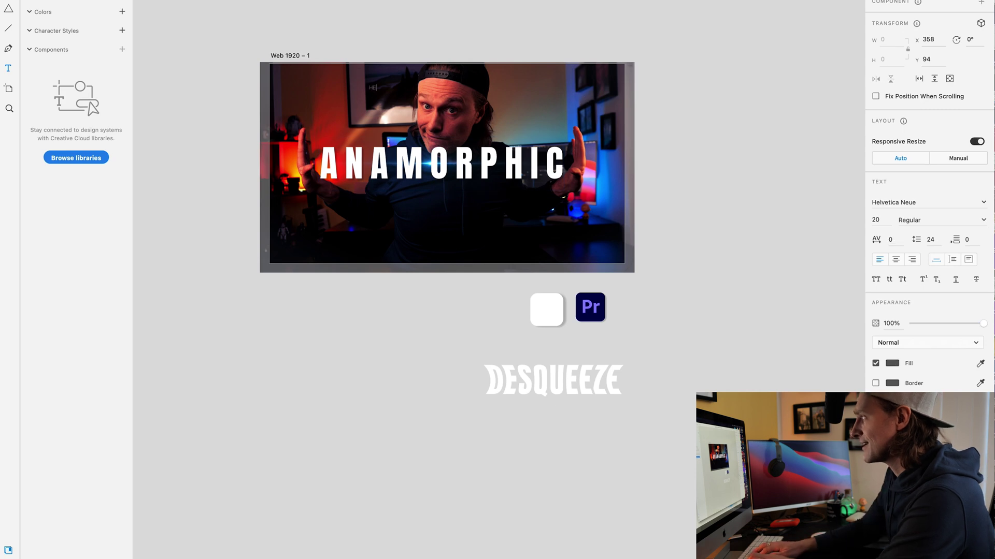
type("HEHEH")
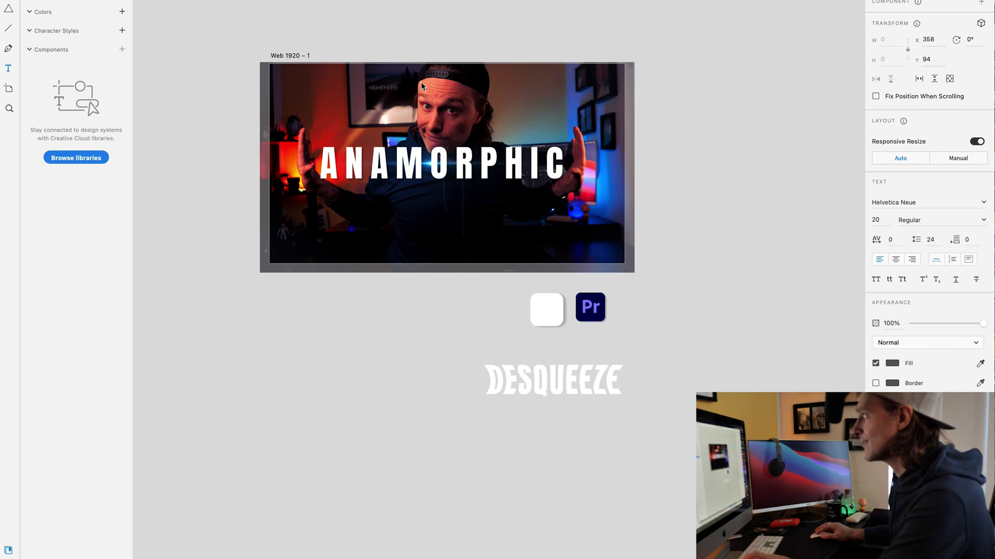
left_click_drag(398, 87, 359, 83)
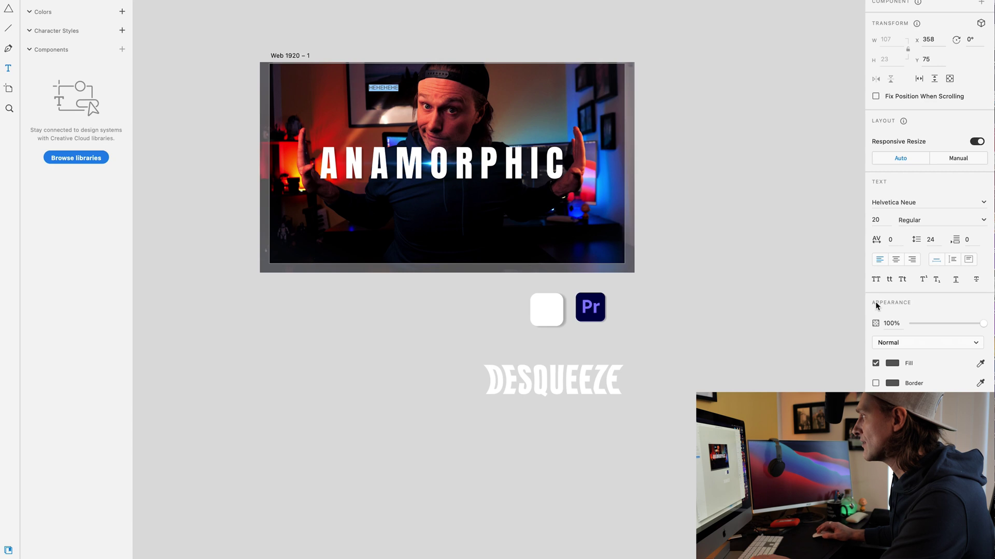
left_click(892, 364)
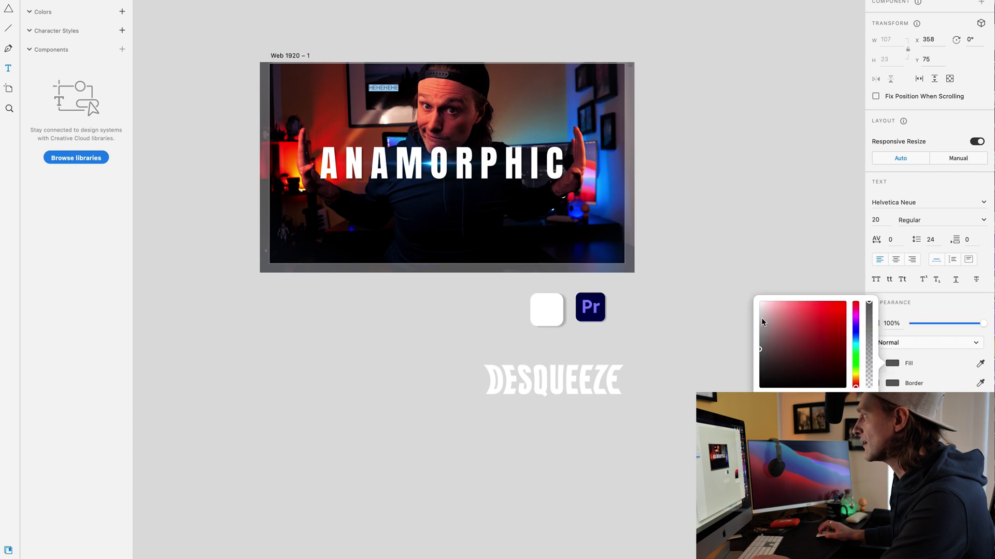
left_click_drag(762, 322, 758, 292)
left_click(887, 222)
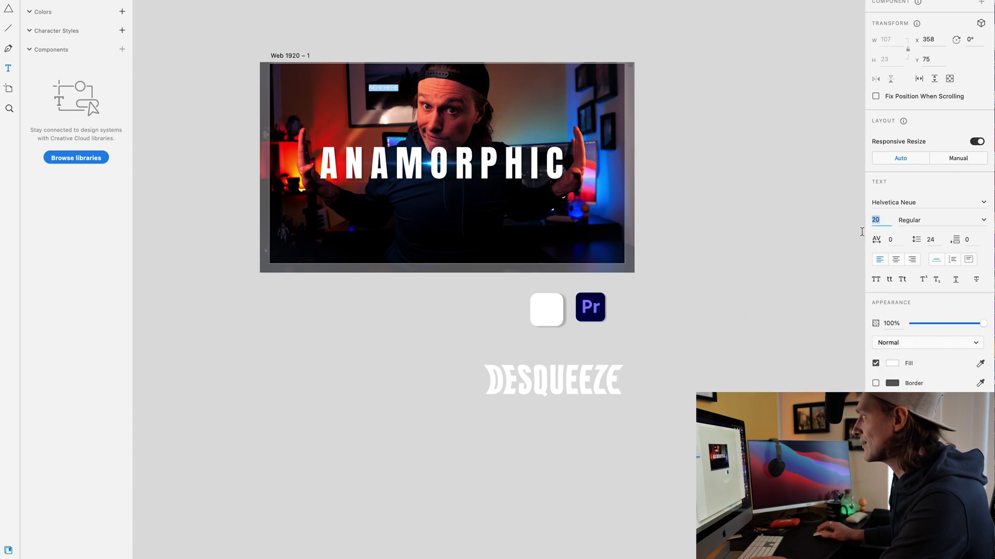
type("50")
key("Return")
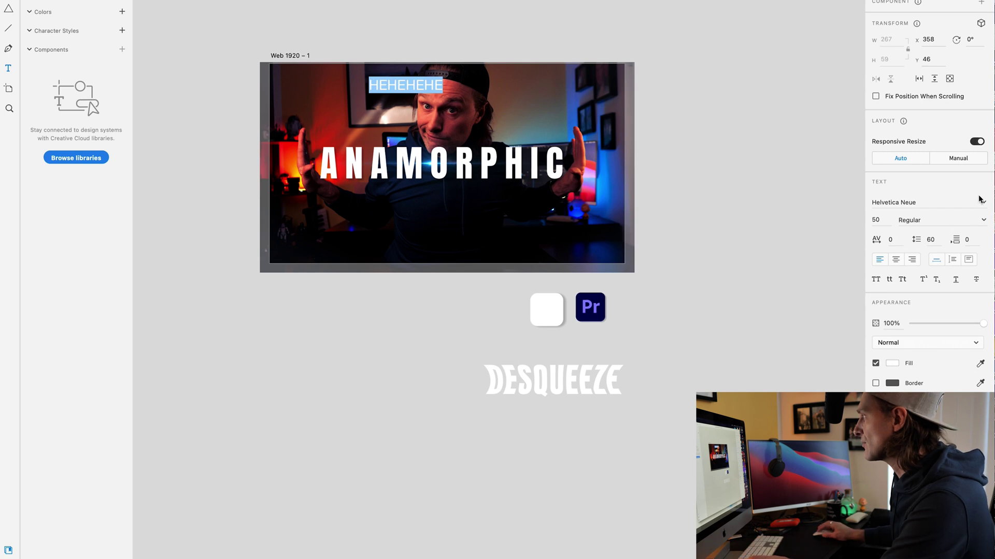
left_click(982, 201)
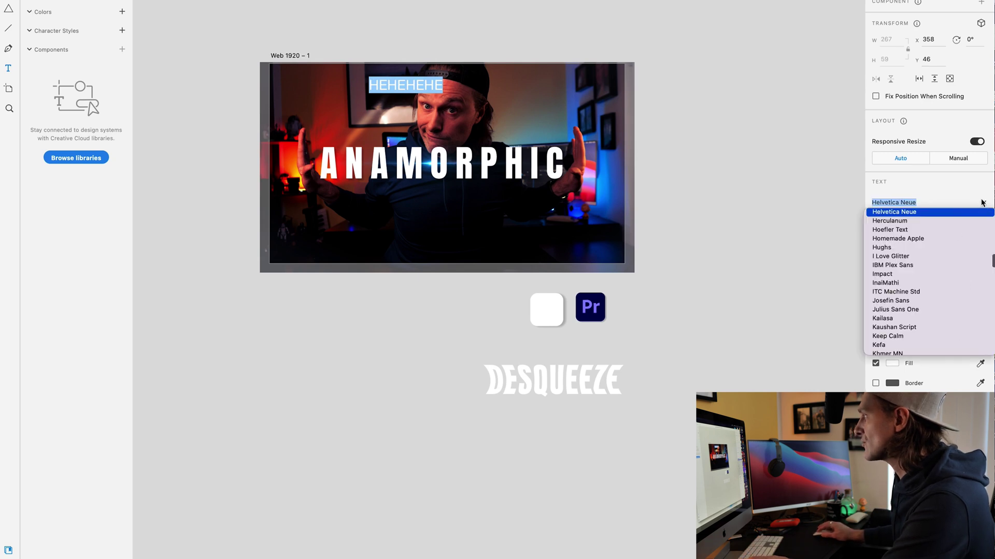
left_click(983, 202)
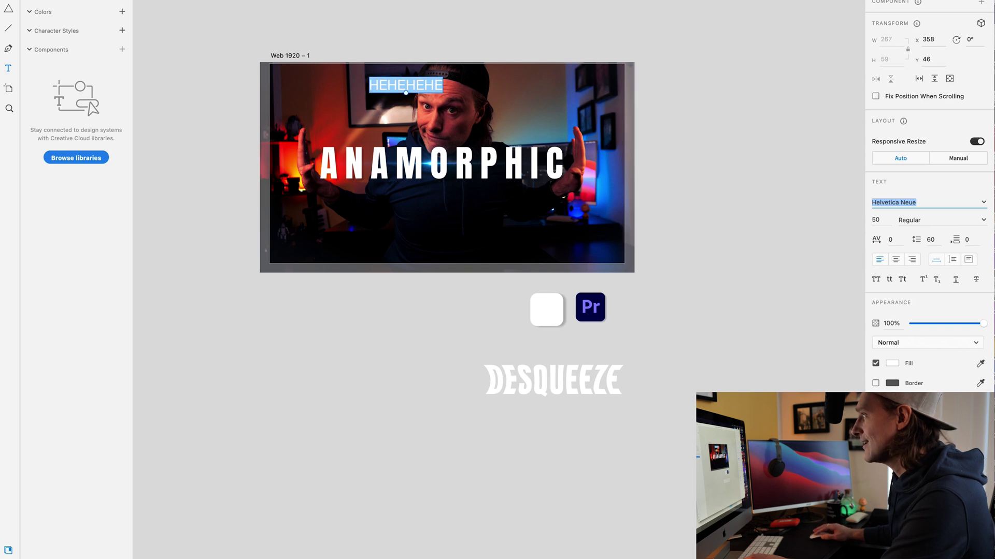
key("Escape")
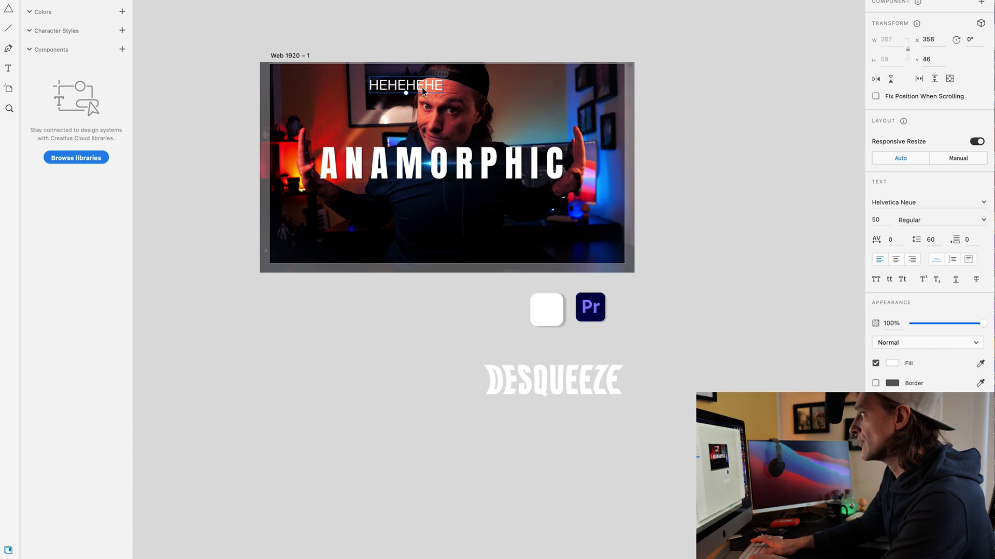
key("Delete")
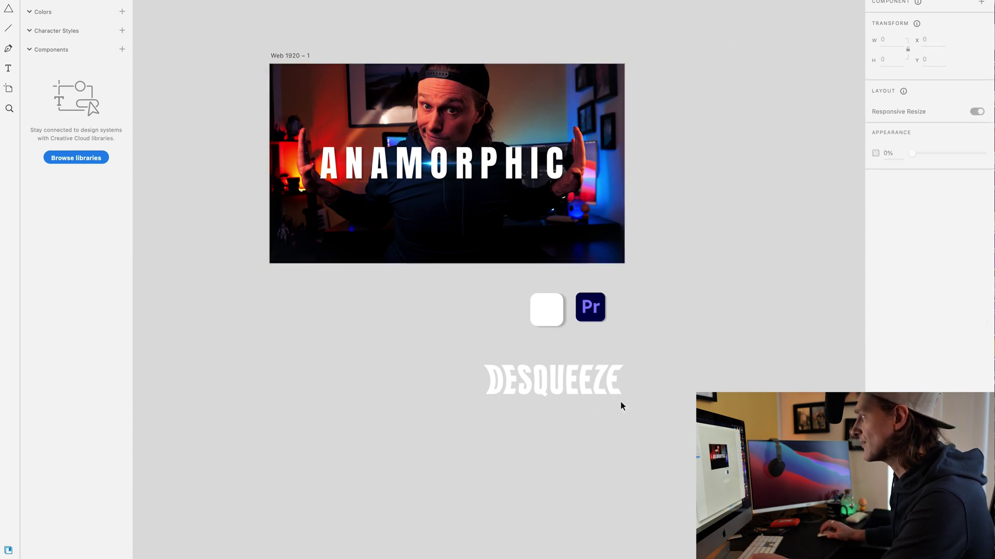
- Put DESQUEEZE under ANAMORPHIC and the Pr logo on a white rounded square at lower right
left_click_drag(566, 392, 465, 224)
left_click_drag(546, 309, 588, 230)
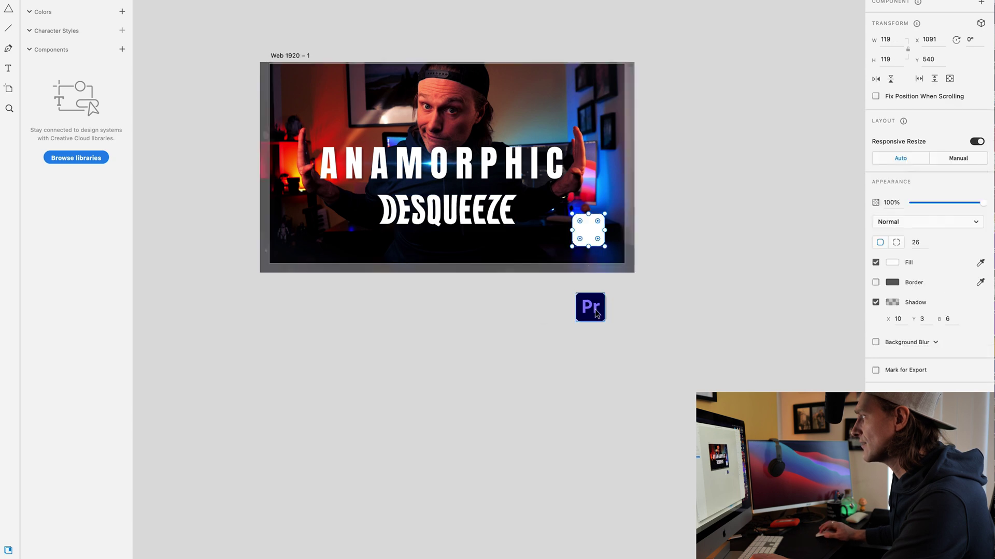
left_click_drag(595, 314, 594, 237)
left_click(775, 278)
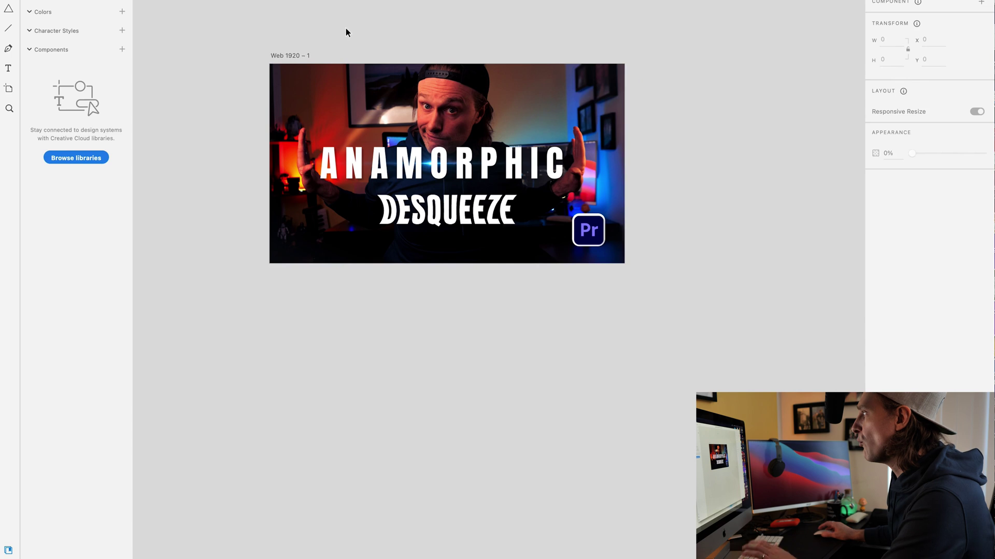
left_click(288, 56)
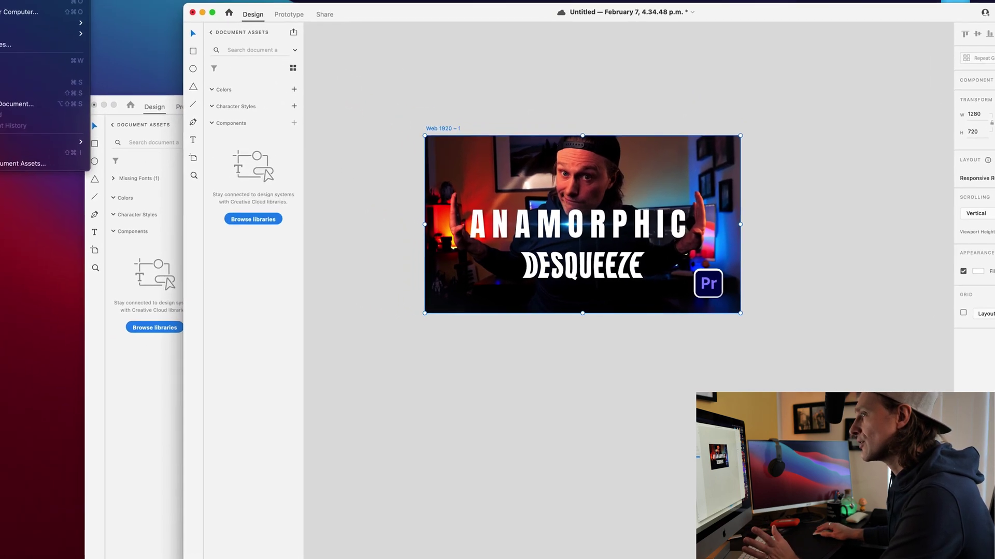
- Export the selected thumbnail artboard to Documents as a 100%-quality JPG named Test Thumbnail
mouse_move(52, 145)
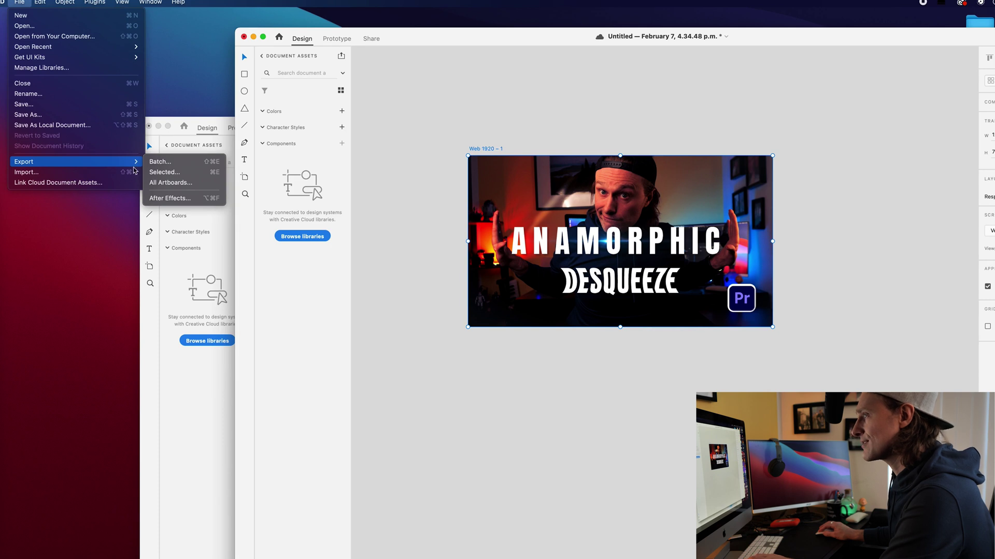
left_click(163, 173)
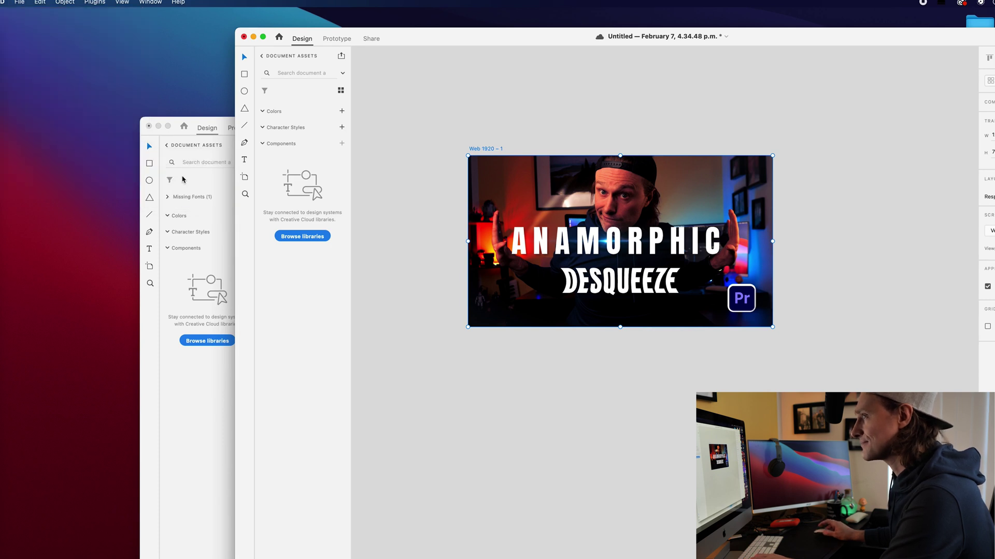
left_click(704, 227)
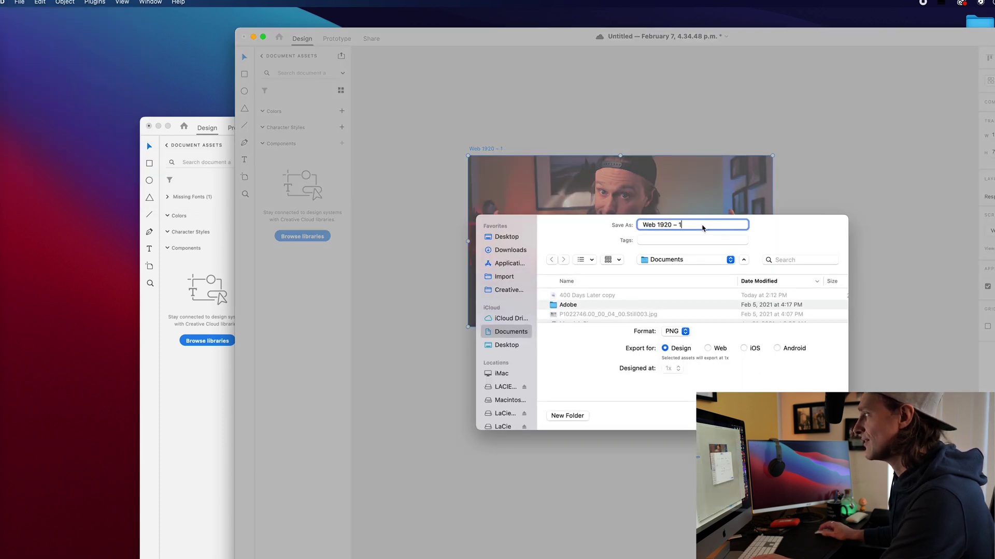
left_click(668, 332)
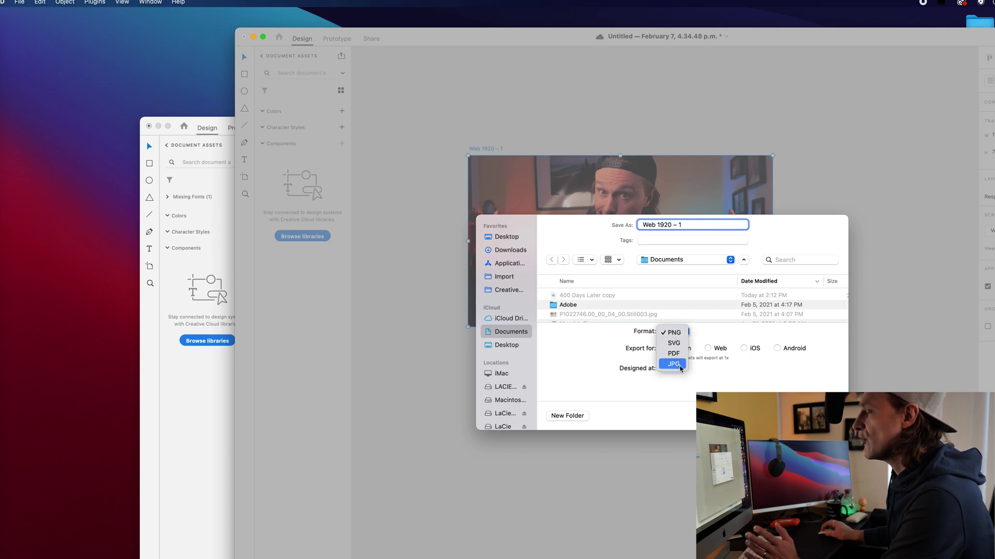
left_click(674, 364)
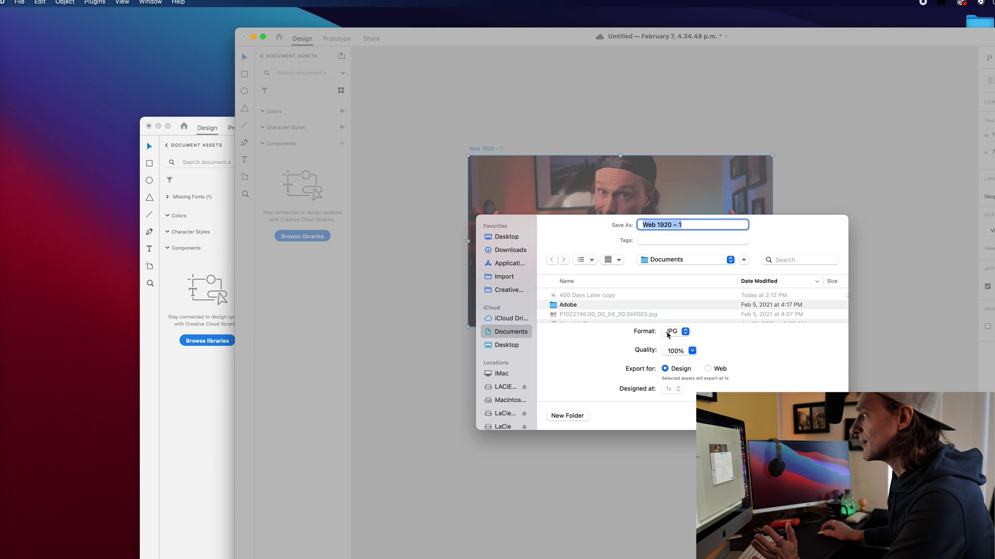
left_click(687, 224)
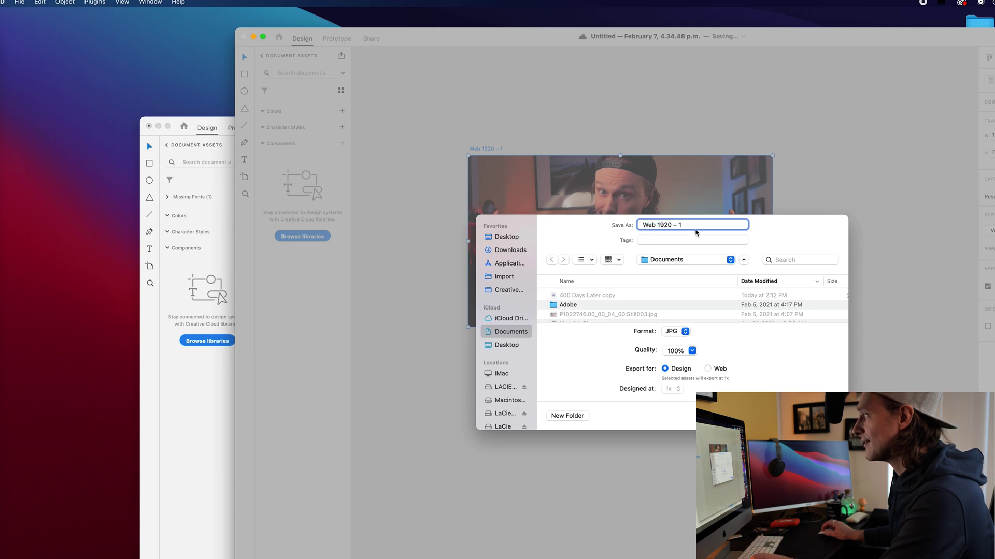
key("BackSpace")
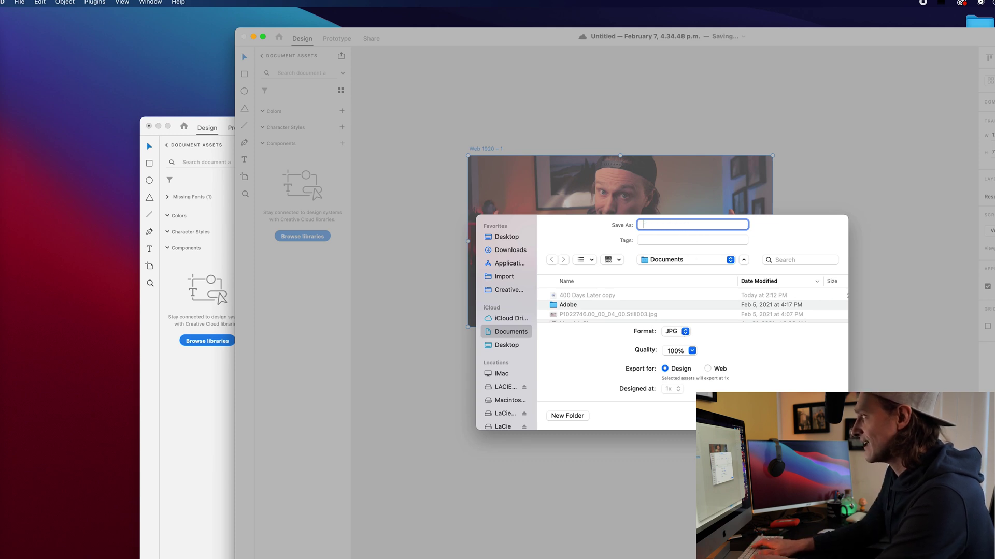
type("Test Thumbnail")
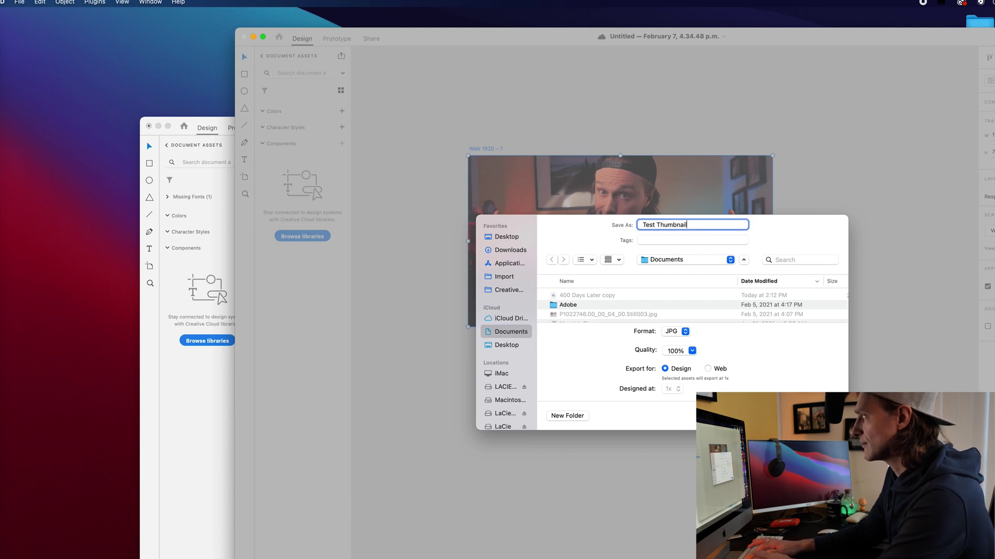
left_click(681, 355)
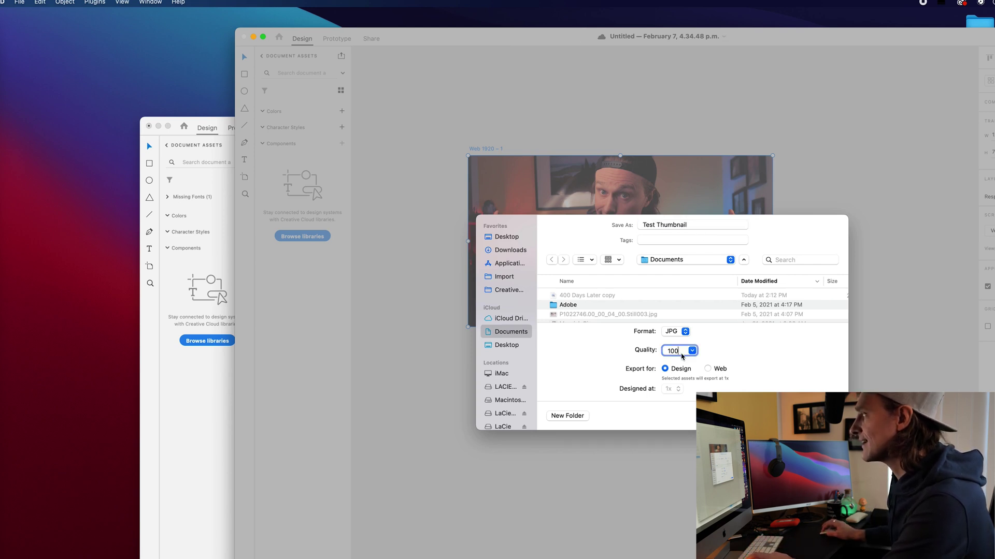
left_click(692, 352)
left_click(736, 345)
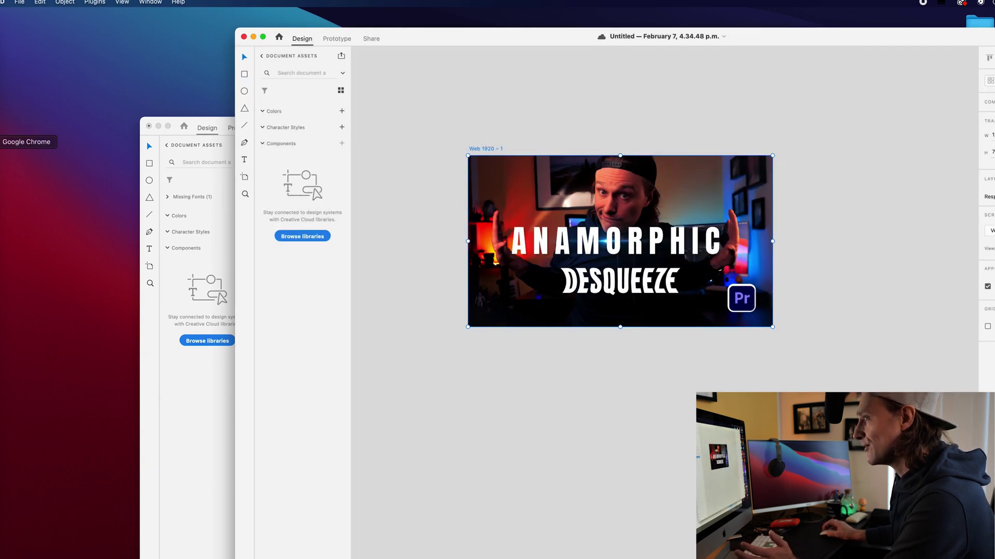
- Upload Test Thumbnail.jpg from Documents as the video's custom thumbnail and check its options menu
left_click(1, 142)
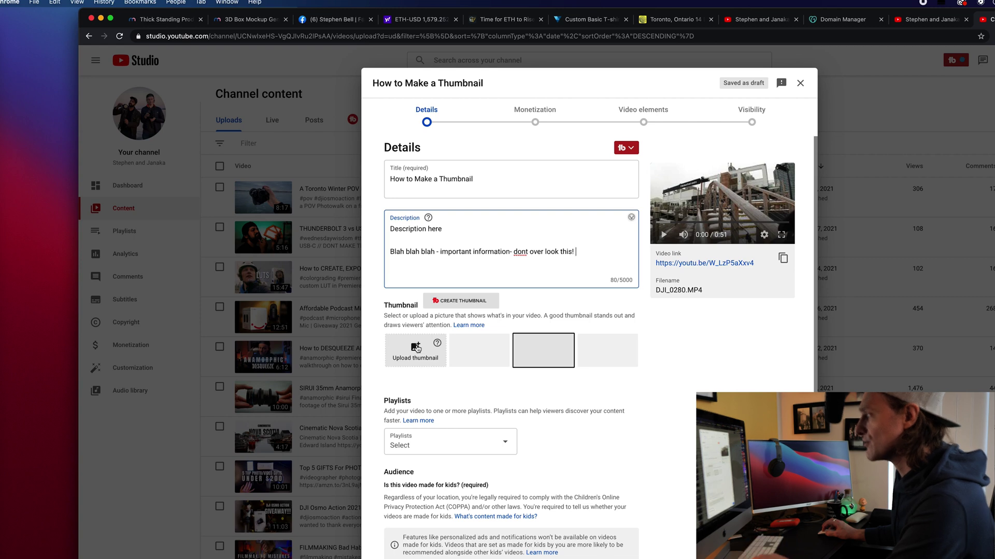
left_click(417, 349)
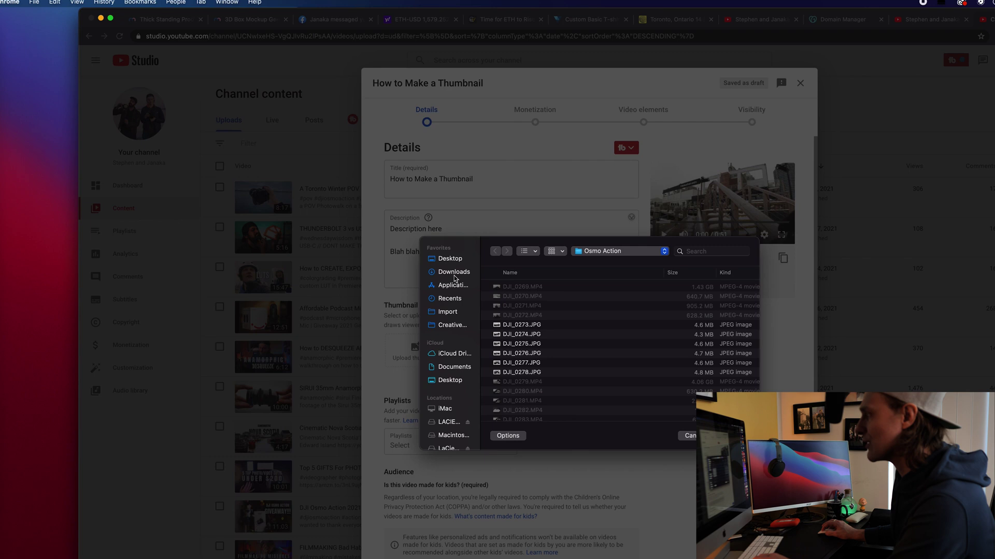
left_click(465, 366)
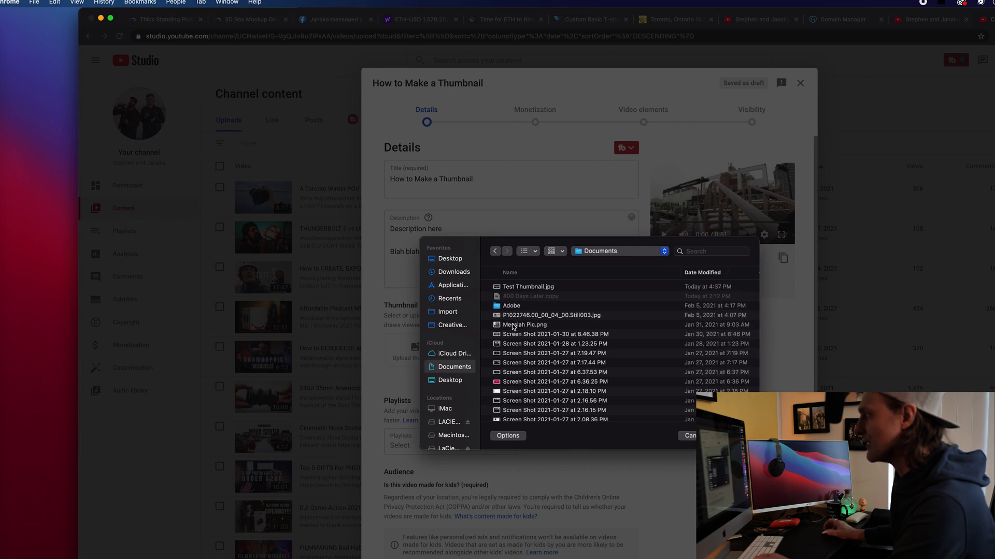
left_click(526, 287)
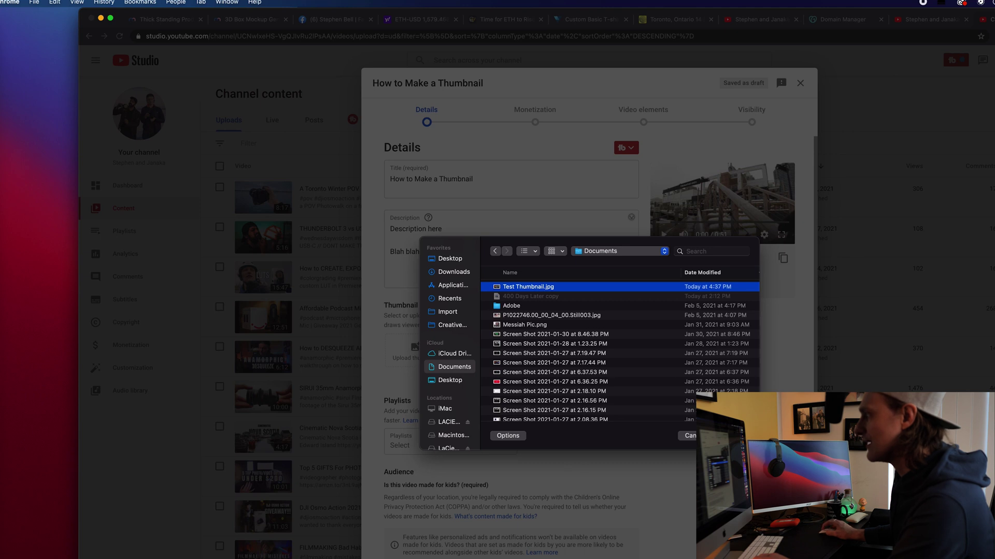
key("Return")
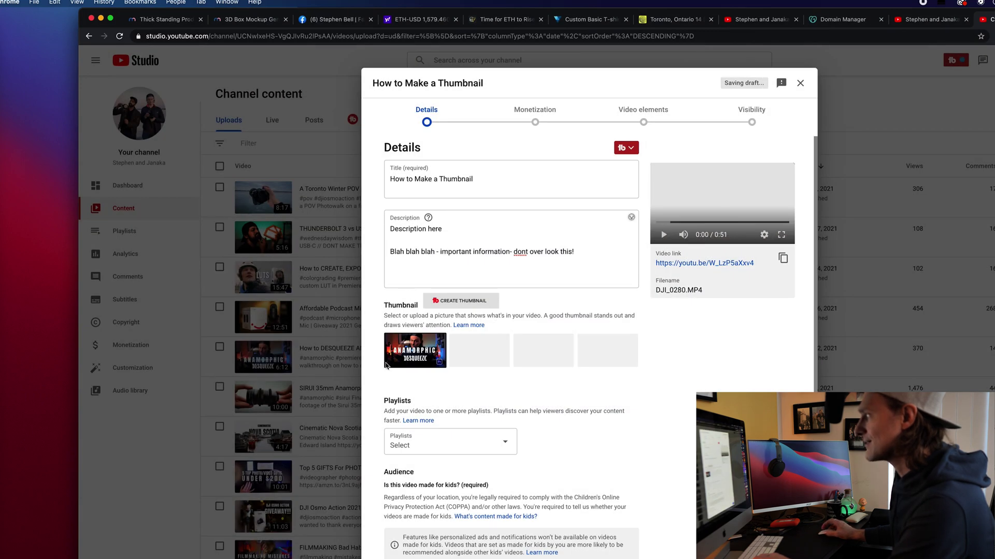
mouse_move(421, 364)
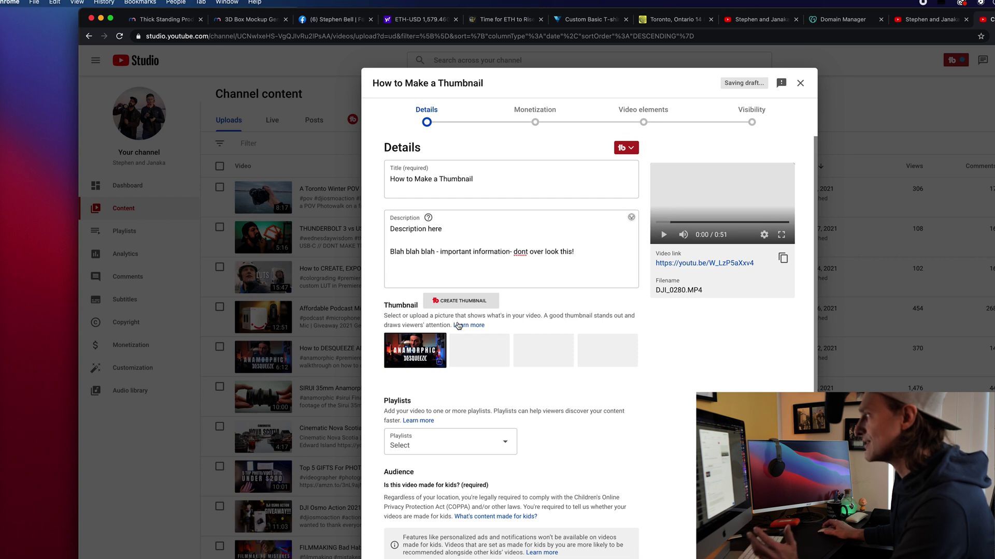
left_click(437, 345)
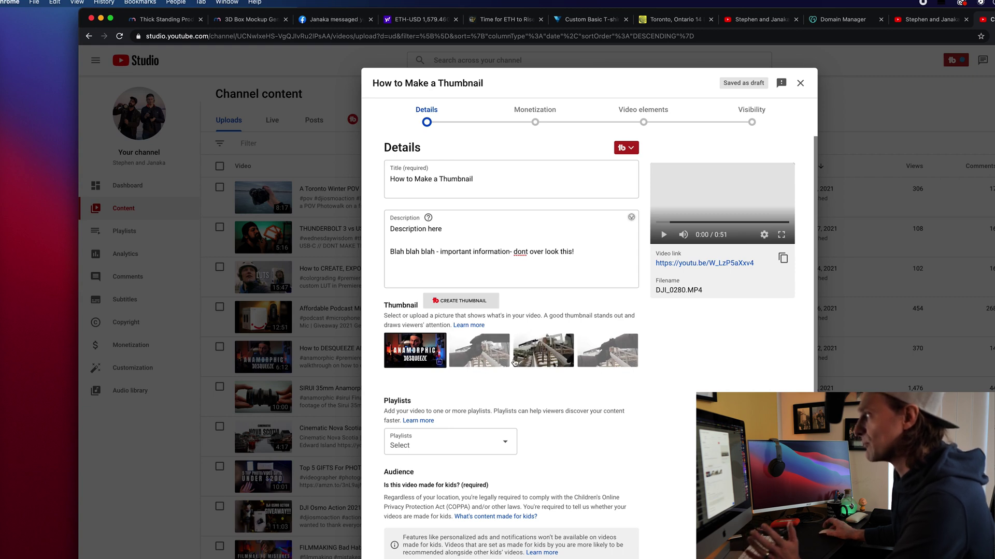
mouse_move(425, 355)
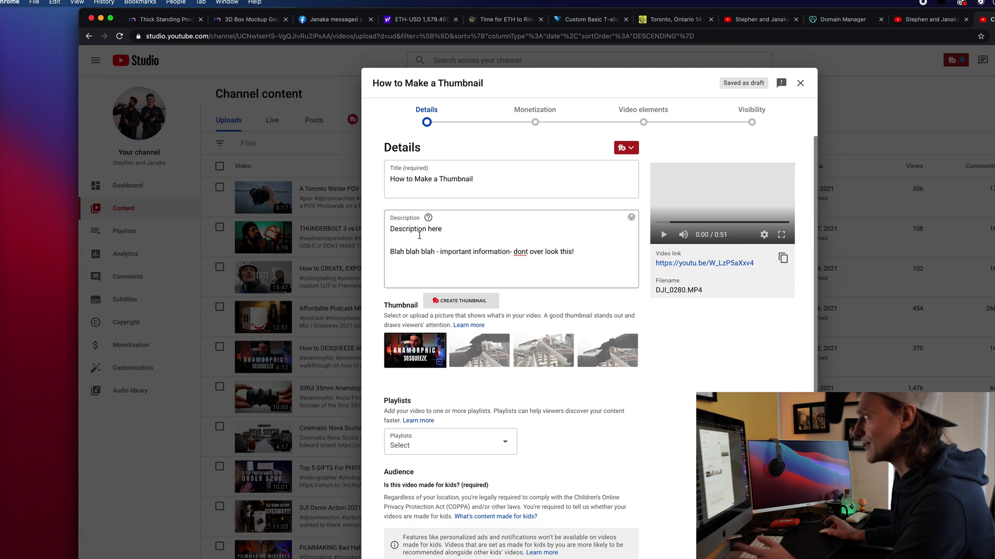
- Back in Adobe XD, add a blank iPhone X, XS, 11 Pro artboard (375 × 812) from the presets
left_click(2, 513)
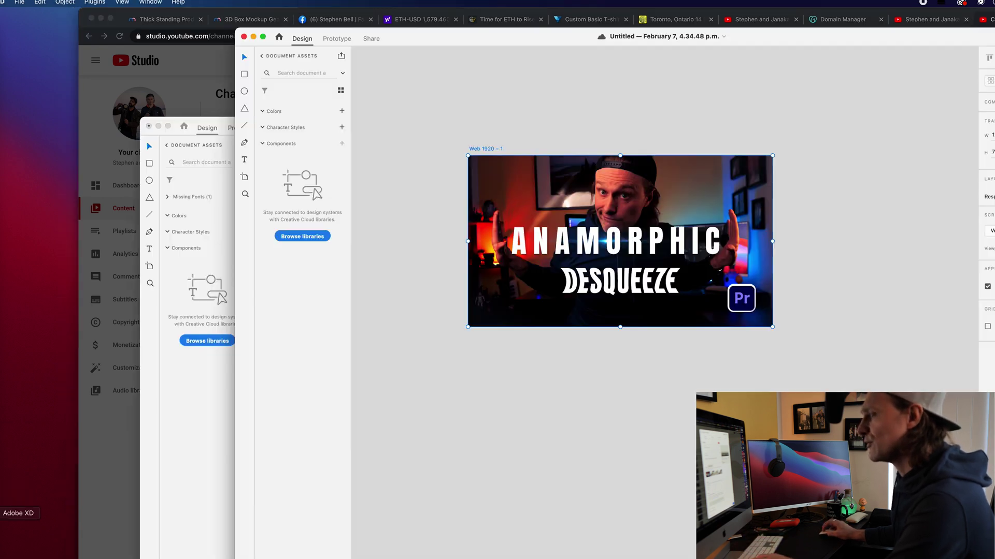
left_click(573, 371)
scroll(573, 371, "left", 2)
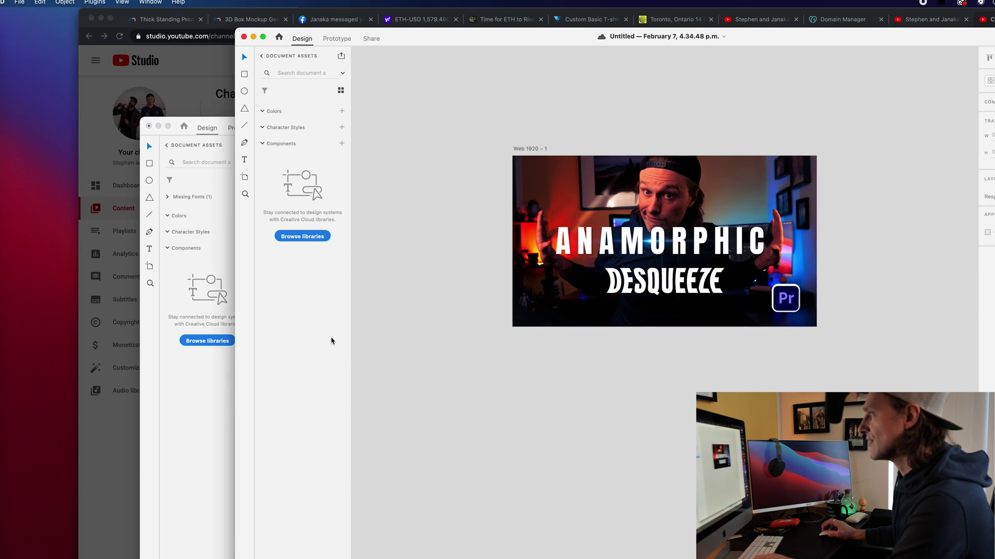
scroll(440, 137, "left", 2)
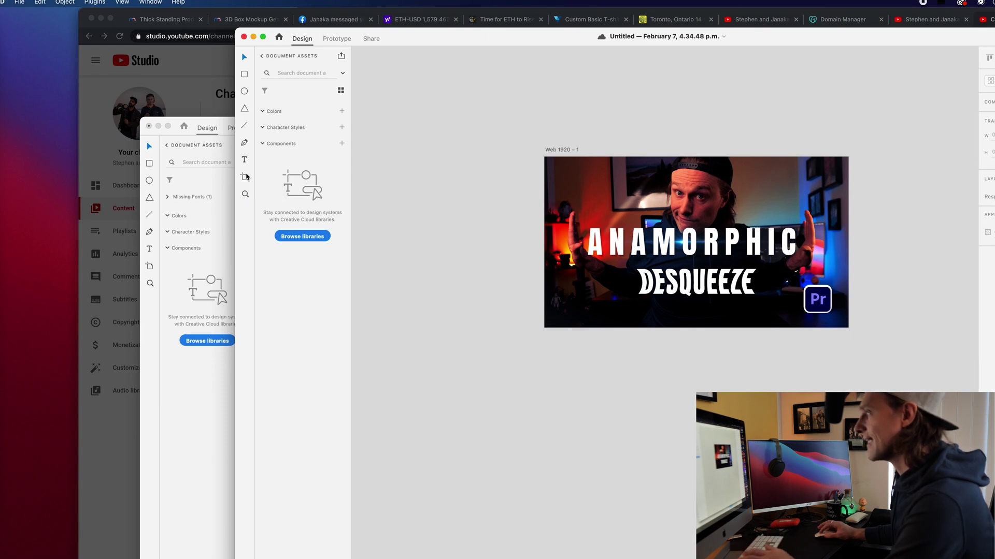
left_click(245, 178)
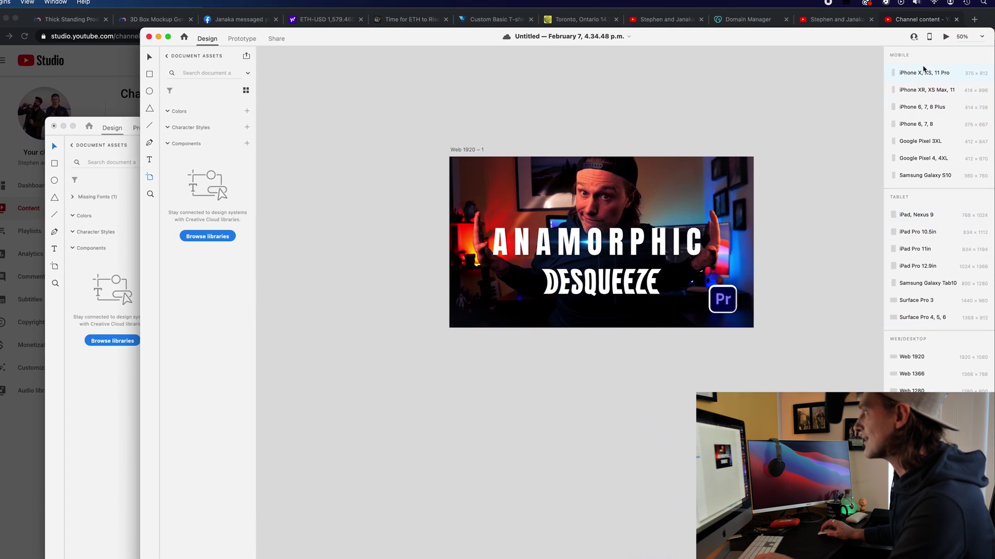
left_click(902, 77)
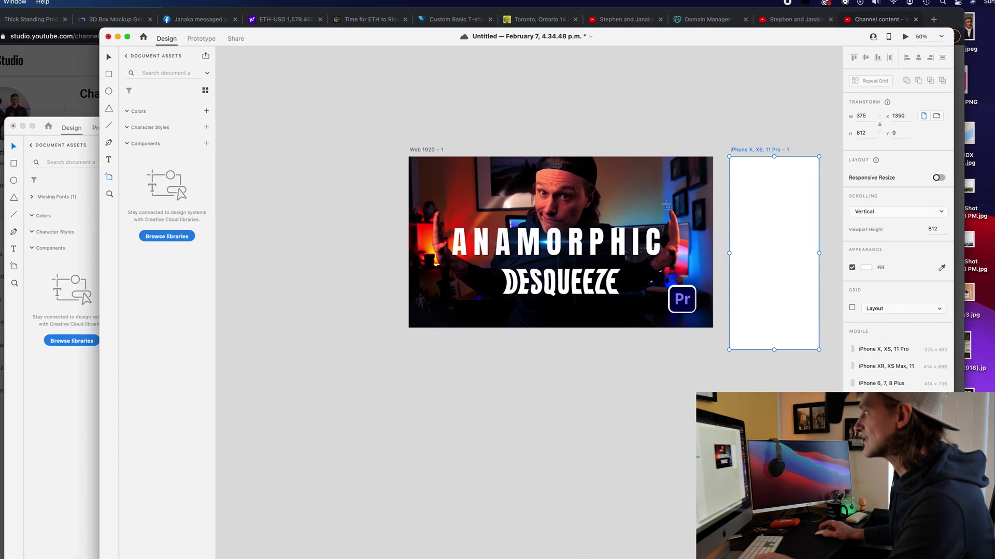
- Check the IGTV artboard's size in the Drone XD Thumbs document
left_click(91, 58)
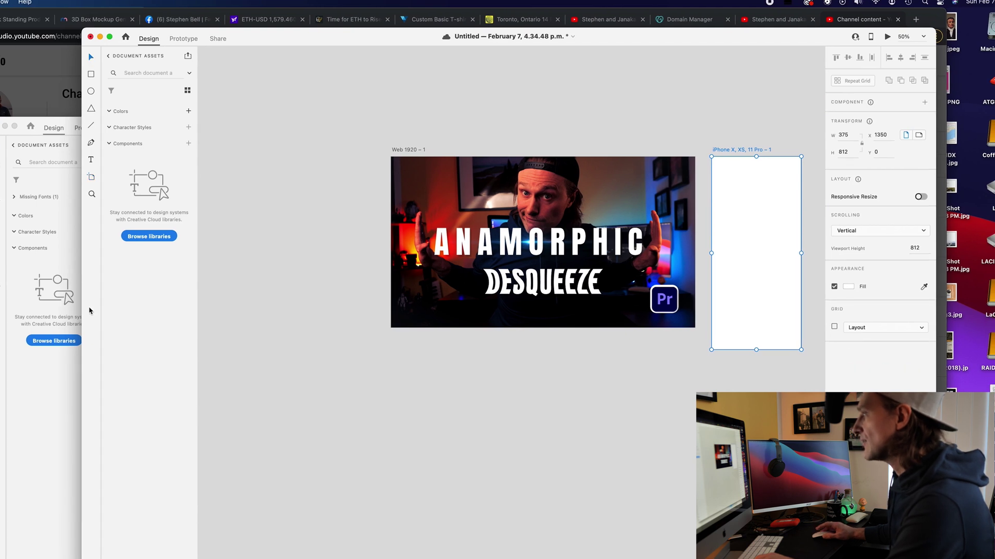
left_click(54, 384)
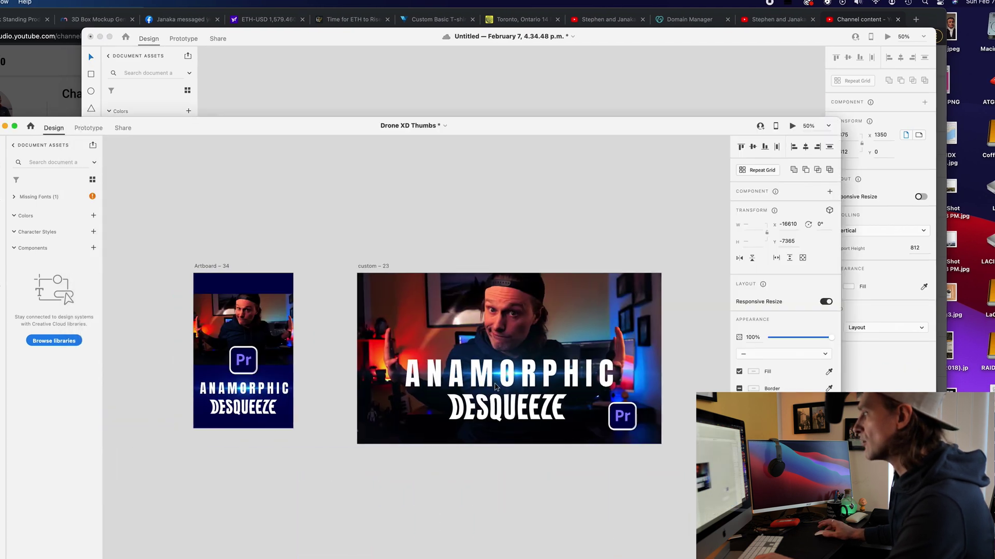
left_click(231, 267)
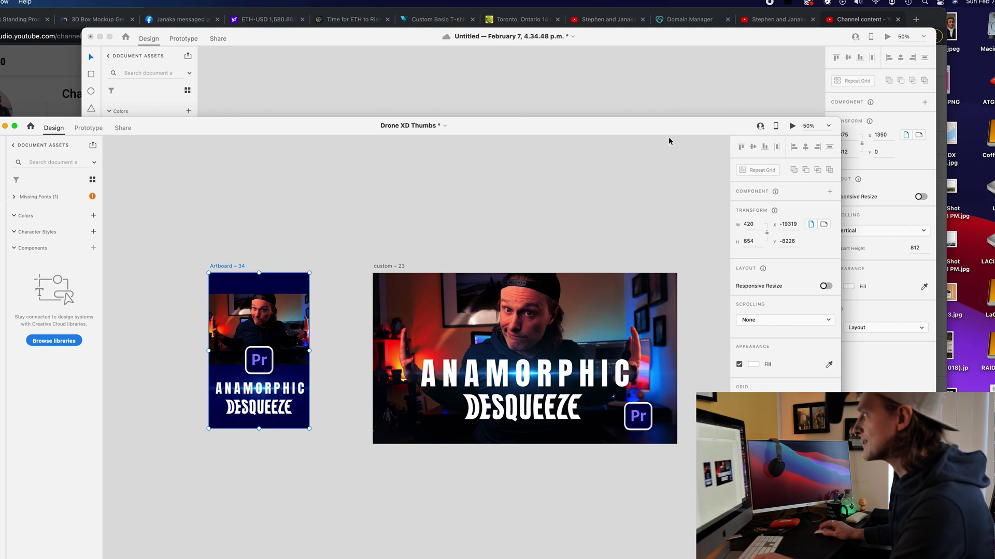
left_click(659, 104)
- Resize the new artboard to 420 × 654 and move it left of the Web artboard
double_click(852, 134)
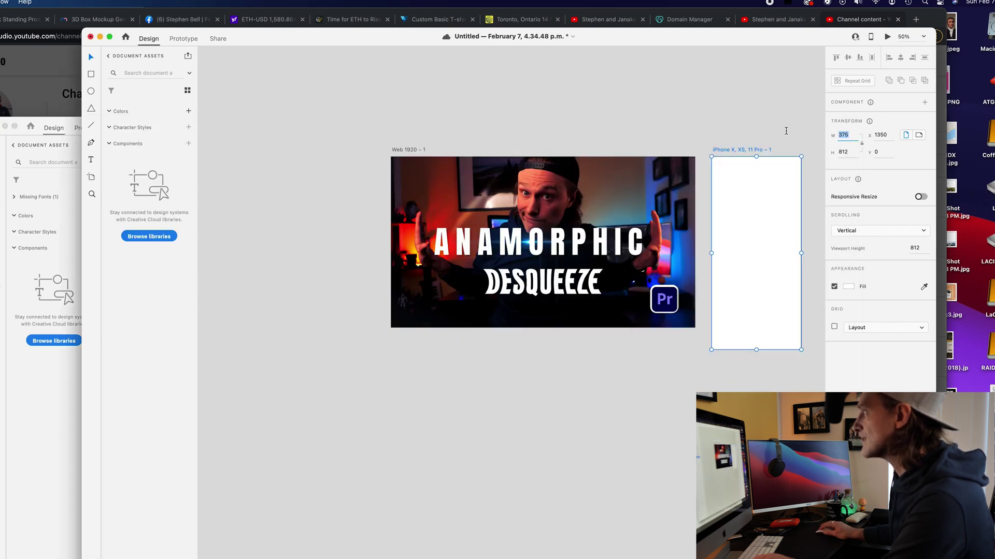
type("420")
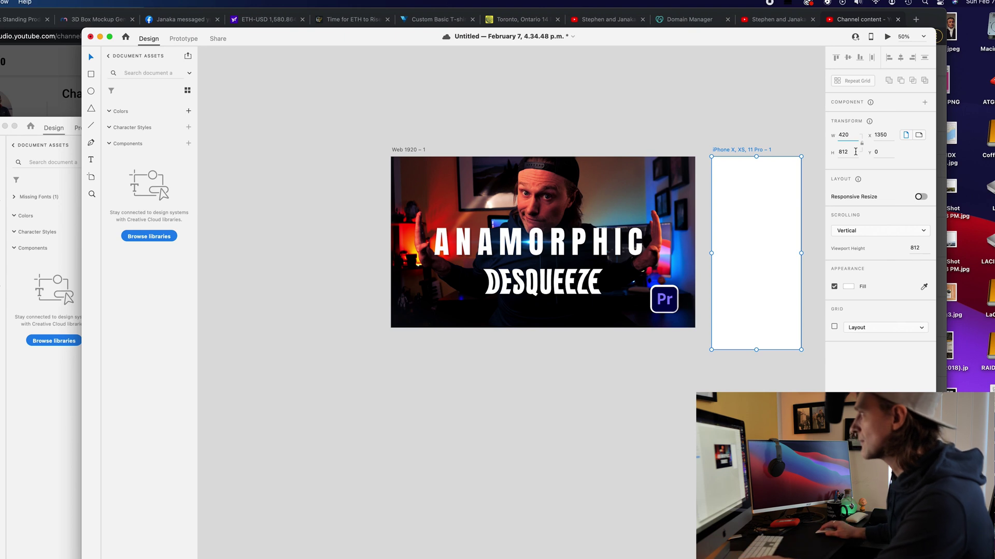
key("Tab")
type("654")
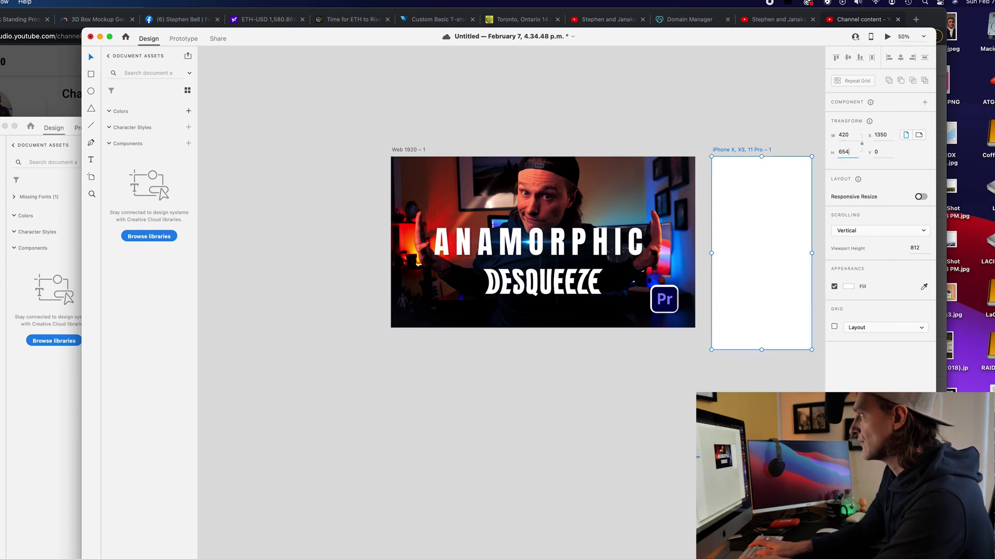
left_click(747, 150)
left_click_drag(746, 150, 284, 149)
- Move the Web 1920 artboard right and drag a copy of its photo onto the phone artboard
left_click_drag(393, 149, 468, 149)
scroll(544, 161, "left", 3)
left_click(707, 181)
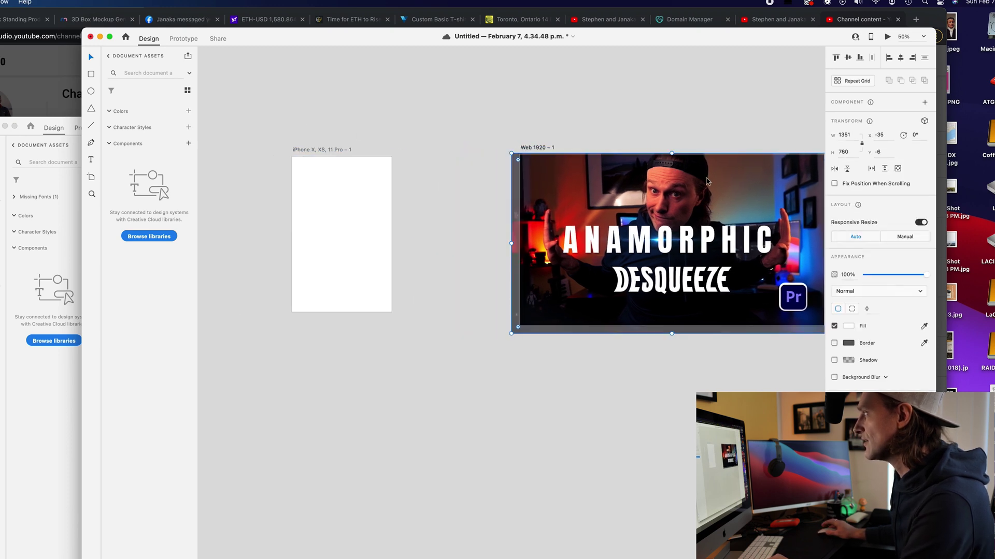
scroll(707, 124, "left", 2)
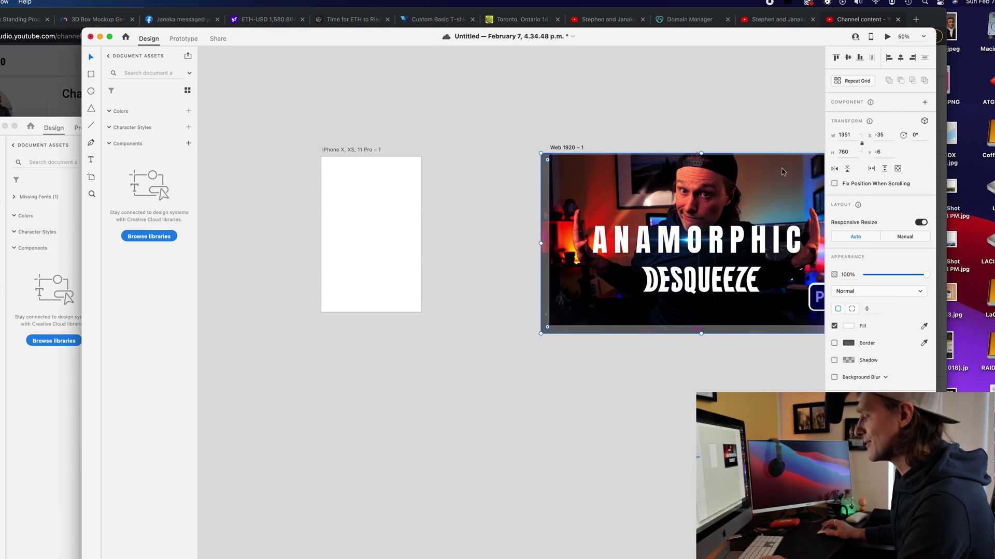
left_click_drag(782, 172, 418, 173)
- Scale the copied photo to about 428 × 241 so it spans the artboard's width near the top
scroll(368, 327, "left", 3)
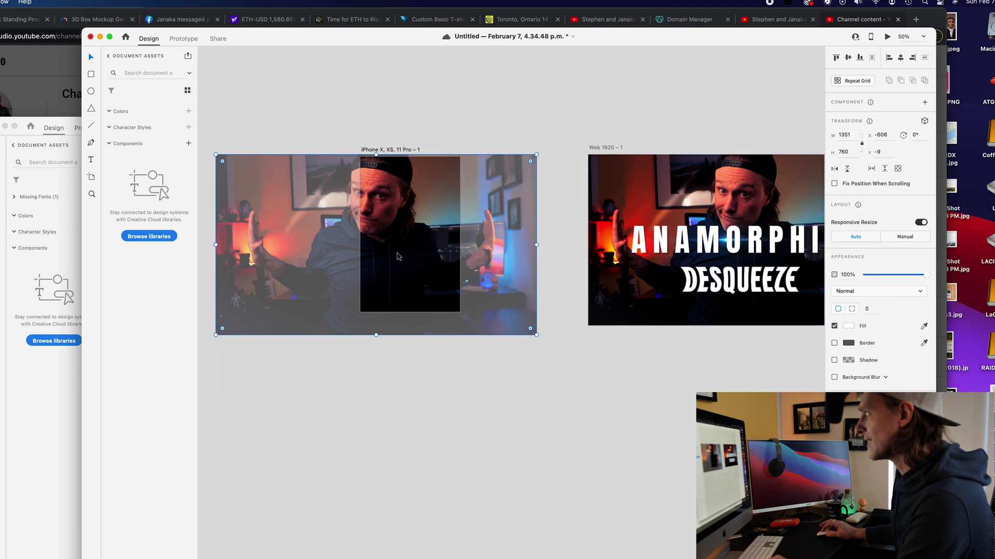
key("alt")
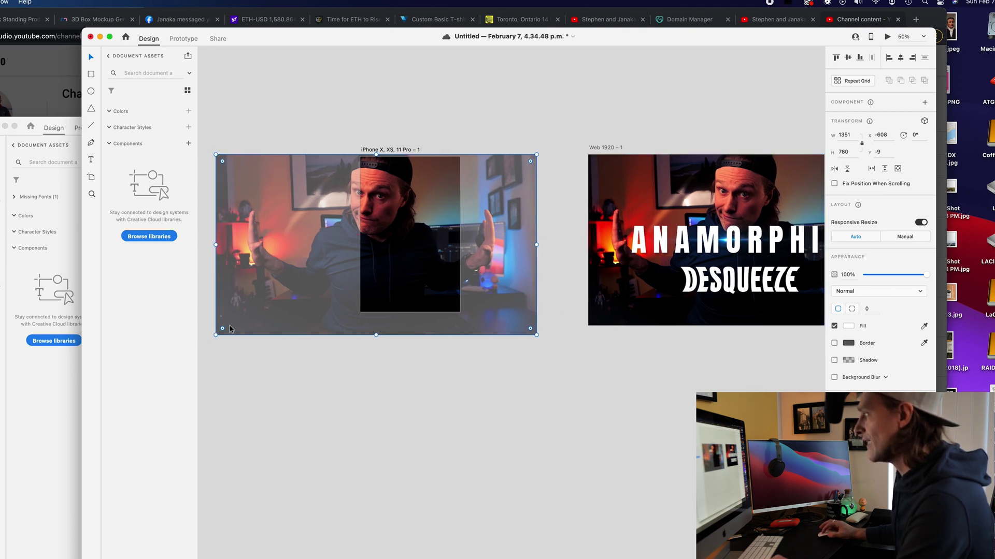
left_click_drag(217, 336, 357, 255)
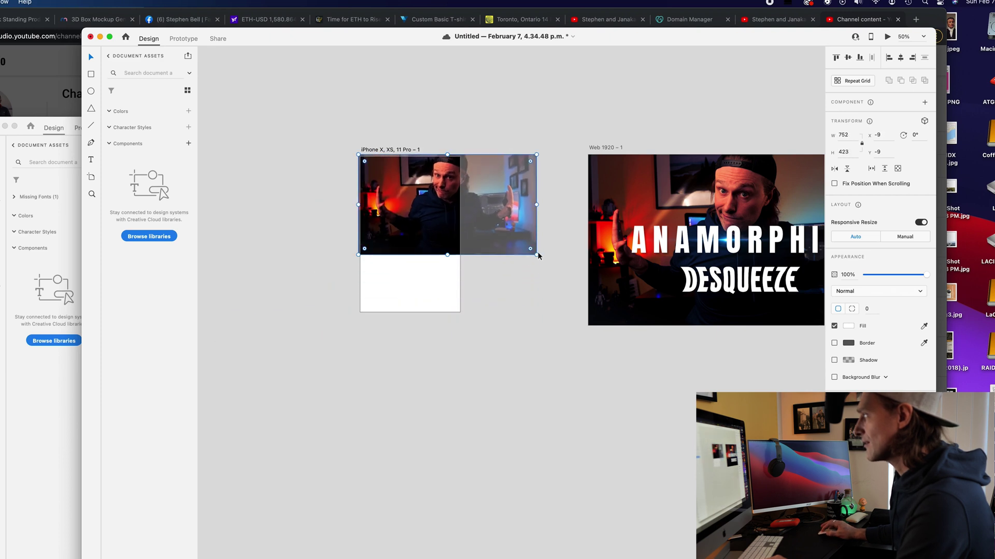
left_click_drag(537, 255, 470, 220)
left_click_drag(427, 179, 423, 209)
left_click(500, 162)
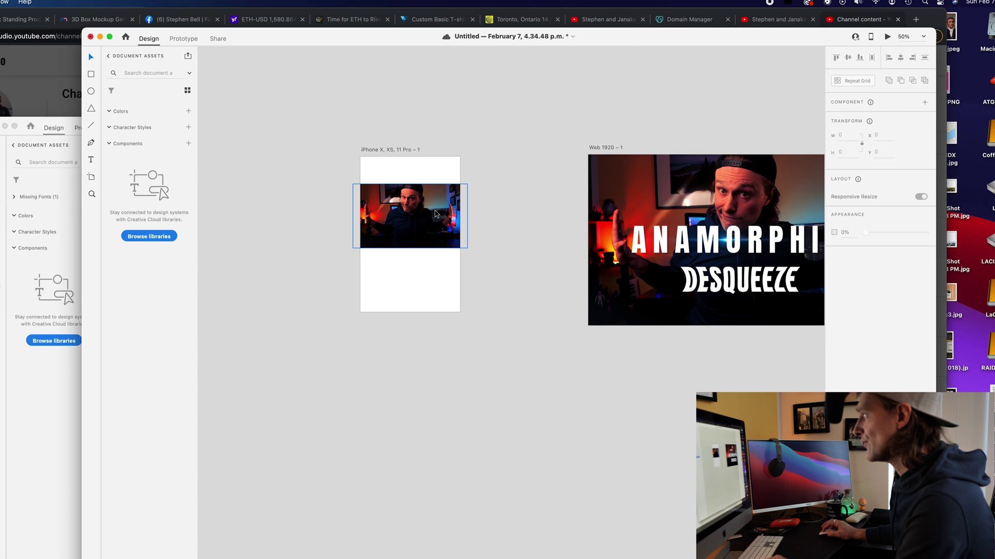
left_click(438, 213)
left_click_drag(467, 183, 484, 158)
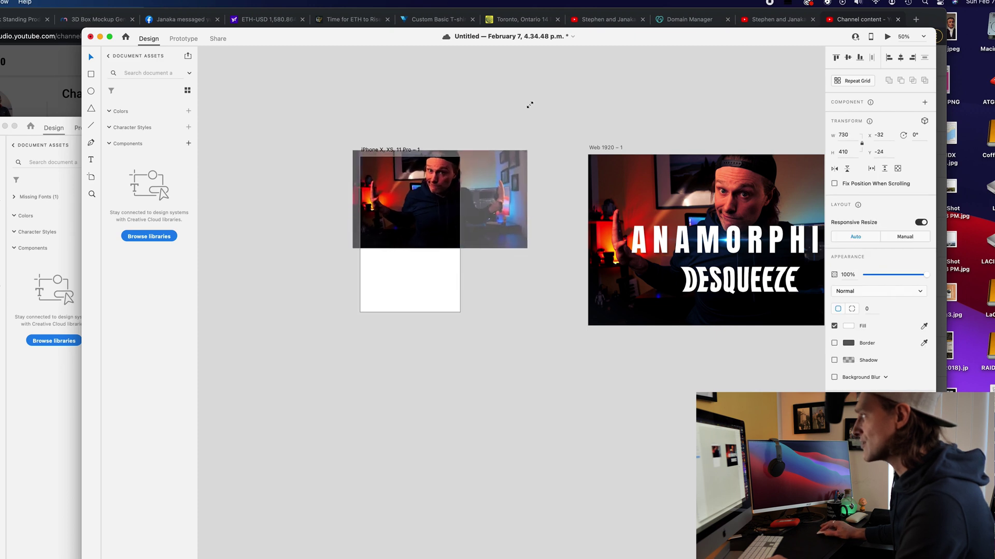
left_click_drag(439, 181, 419, 187)
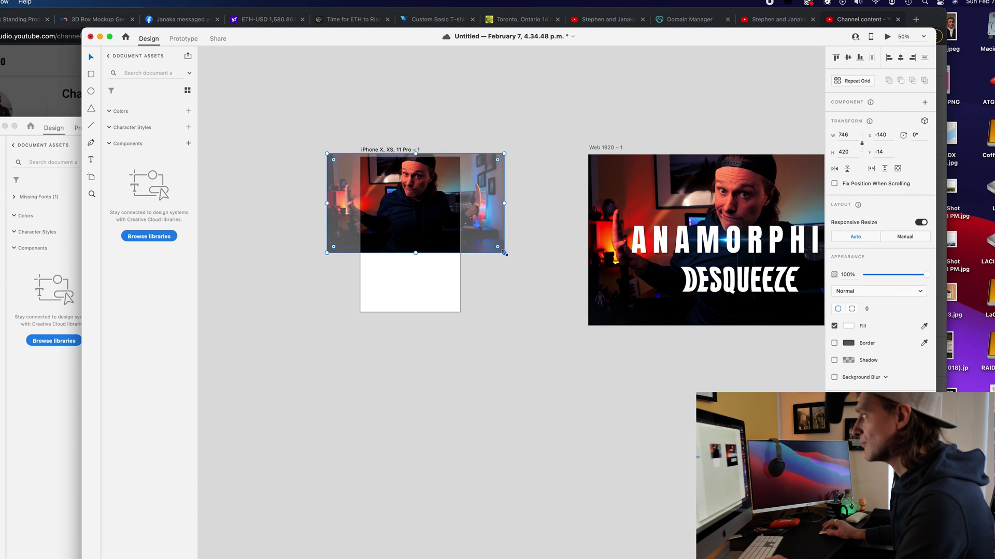
left_click_drag(504, 253, 428, 211)
left_click_drag(387, 177, 421, 216)
left_click(524, 207)
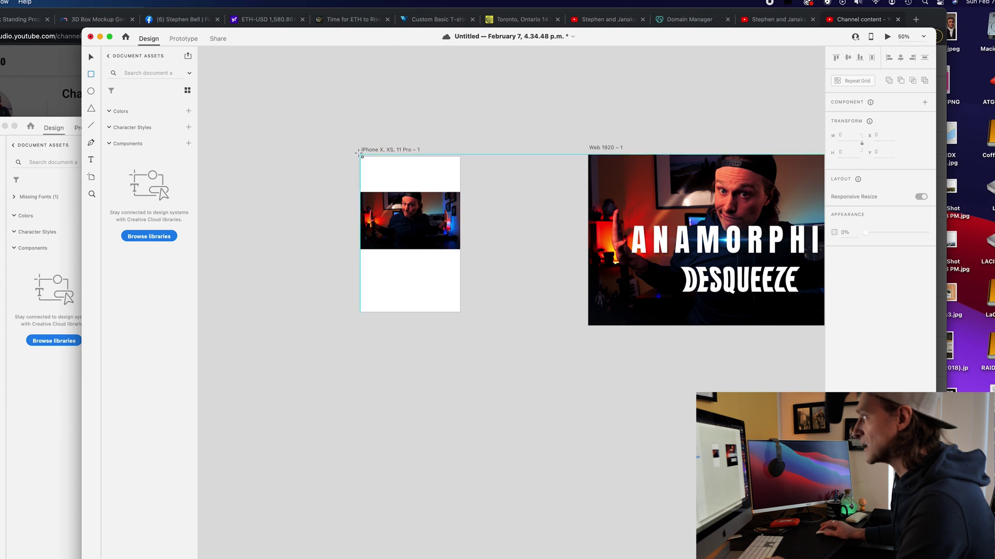
- Draw a borderless rectangle across the phone artboard's top, filled navy #182552
left_click_drag(360, 155, 385, 184)
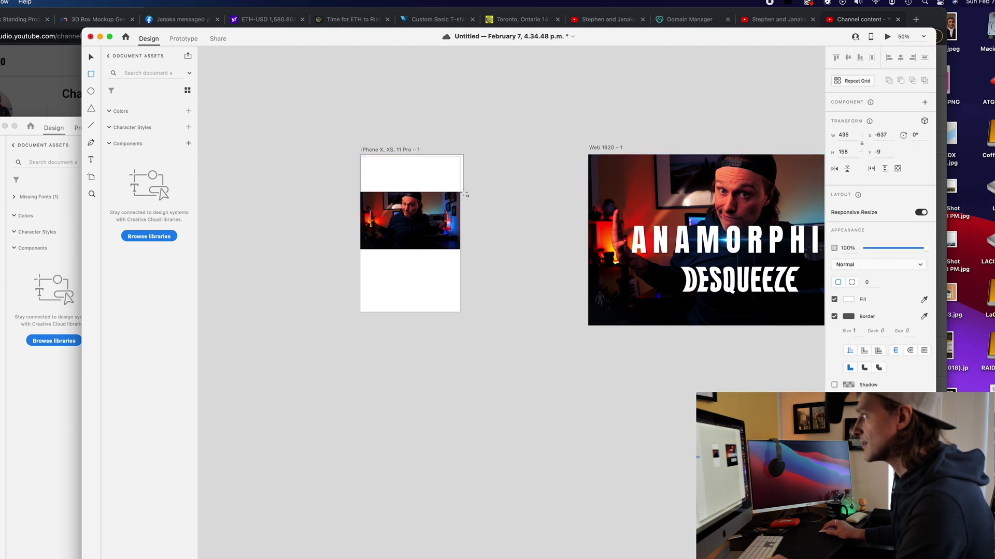
left_click_drag(463, 193, 463, 193)
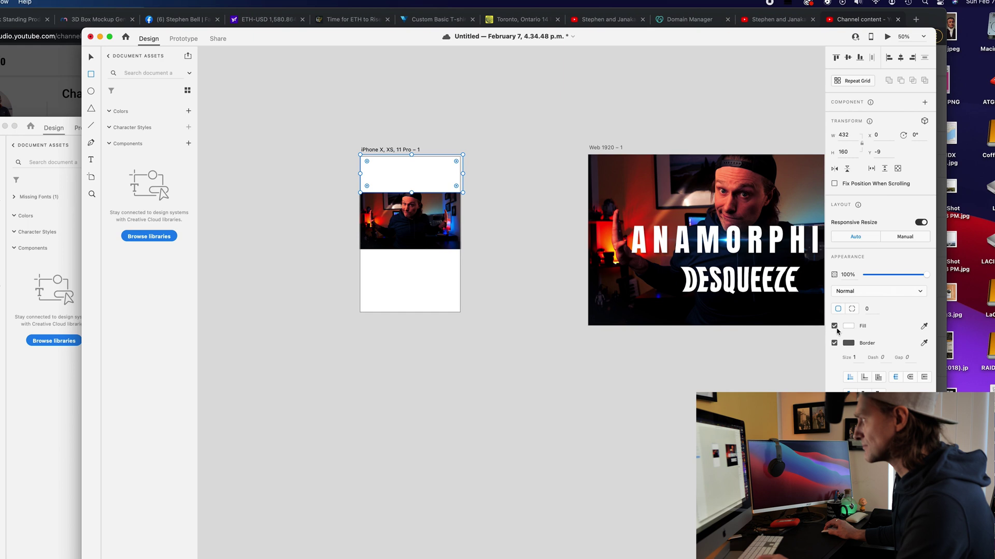
left_click(834, 344)
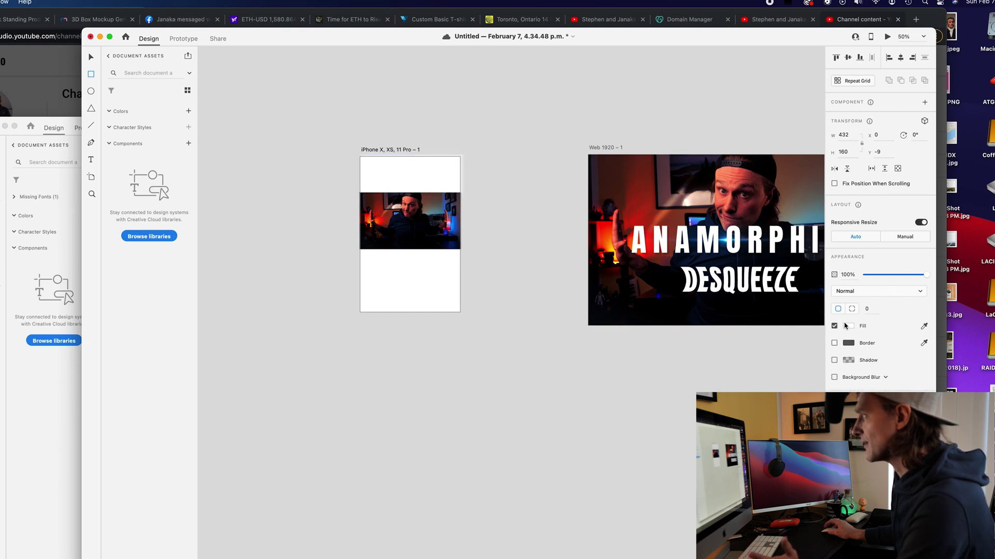
left_click(847, 326)
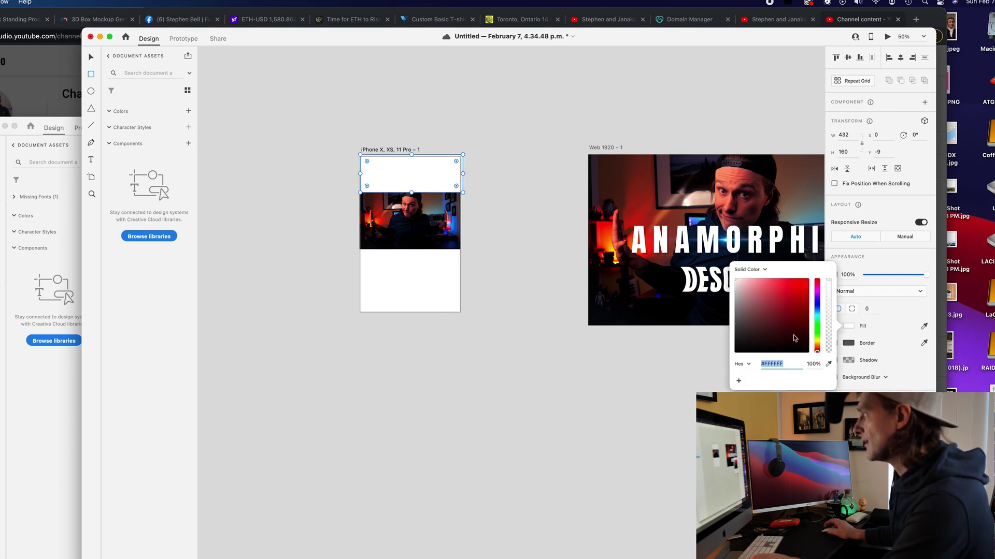
left_click(818, 306)
left_click_drag(788, 283, 788, 330)
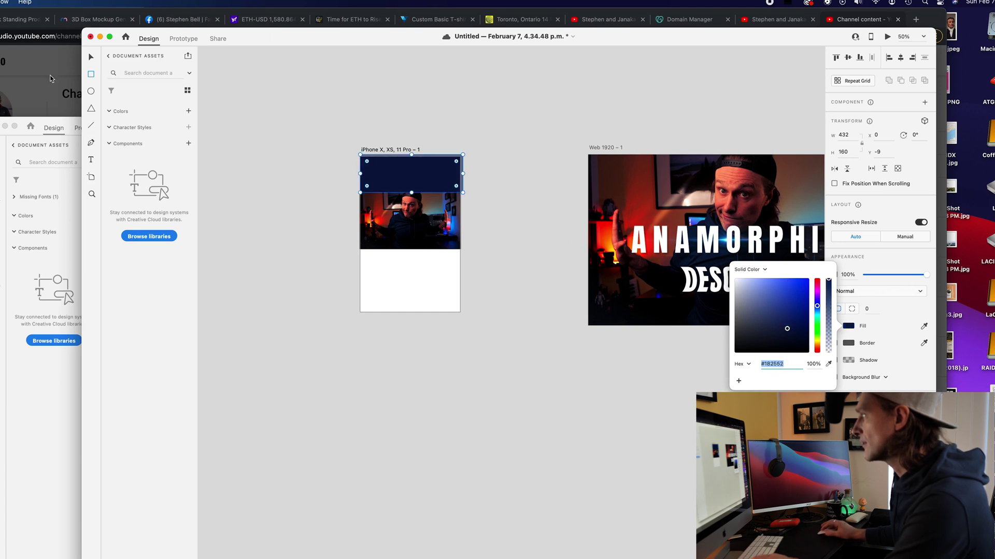
left_click(89, 61)
left_click(248, 133)
- Stretch the navy block down to the artboard's bottom and copy the ANAMORPHIC title beneath the photo
left_click(418, 176)
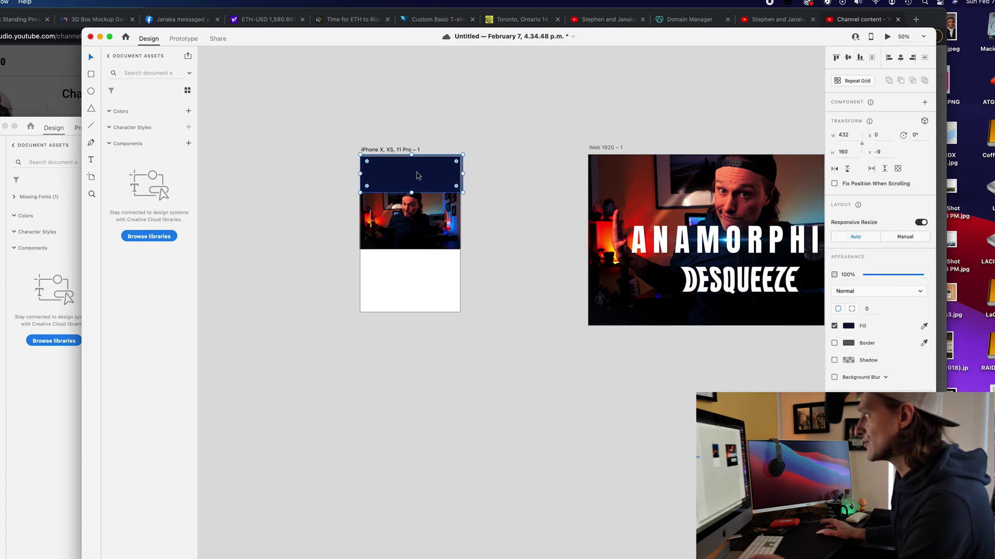
left_click_drag(418, 176, 412, 327)
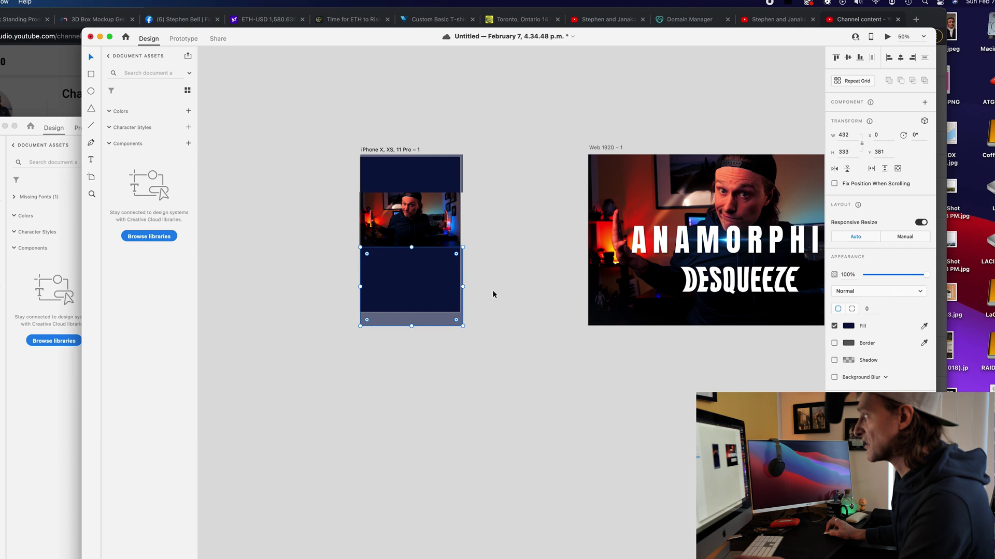
left_click(493, 294)
left_click(722, 246)
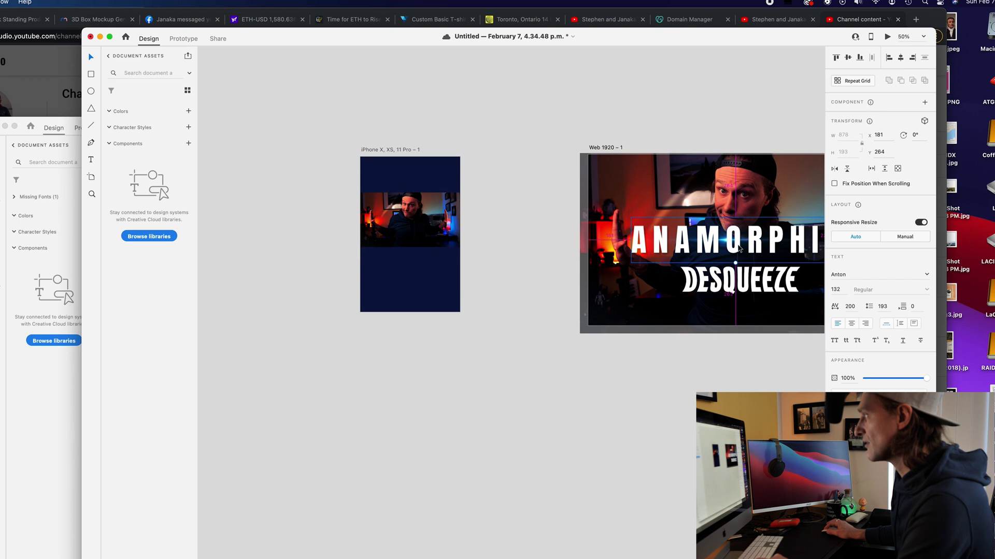
left_click_drag(739, 250, 413, 286)
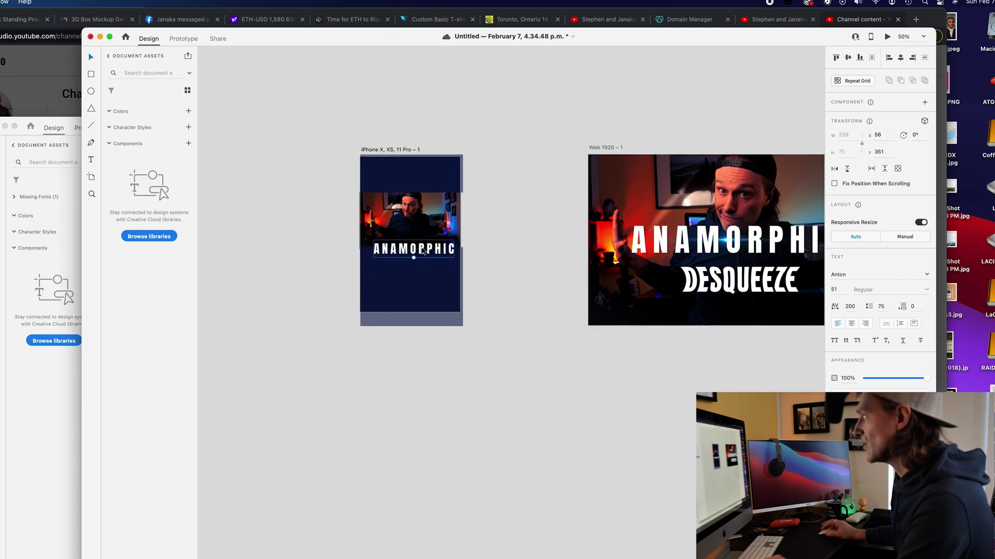
- Place ANAMORPHIC above the photo and a centred copy of DESQUEEZE below it on the phone artboard
left_click_drag(423, 250, 424, 266)
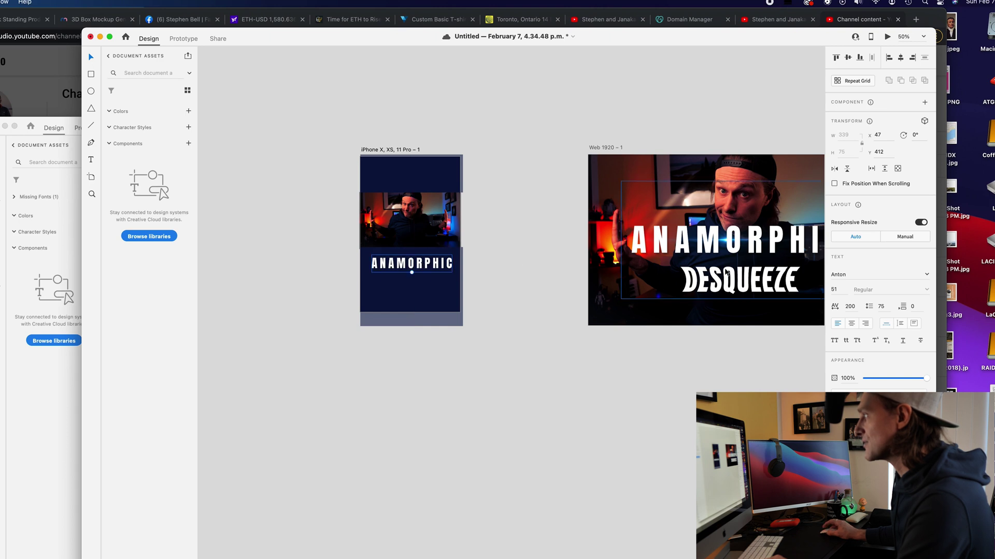
left_click(735, 282)
left_click_drag(735, 282, 415, 179)
left_click(519, 226)
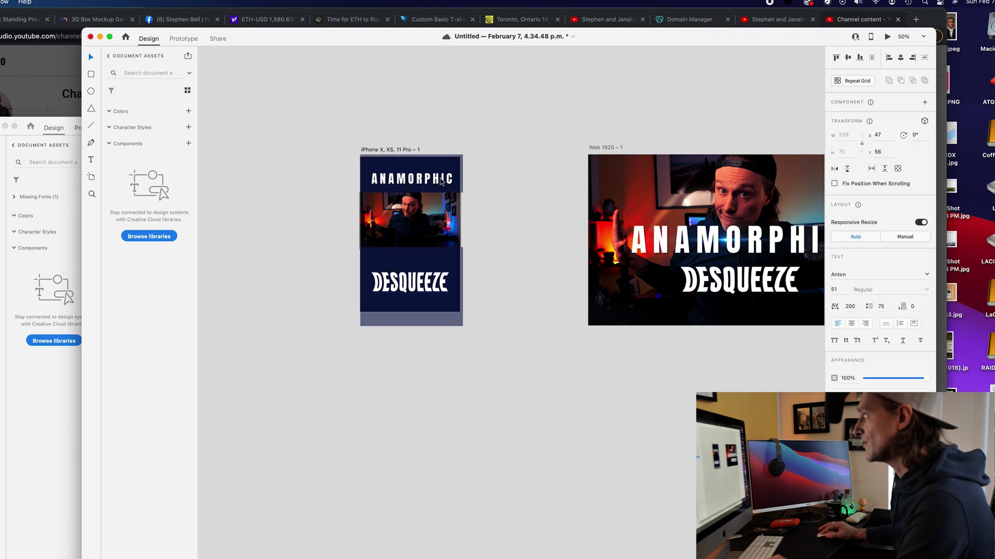
left_click(533, 304)
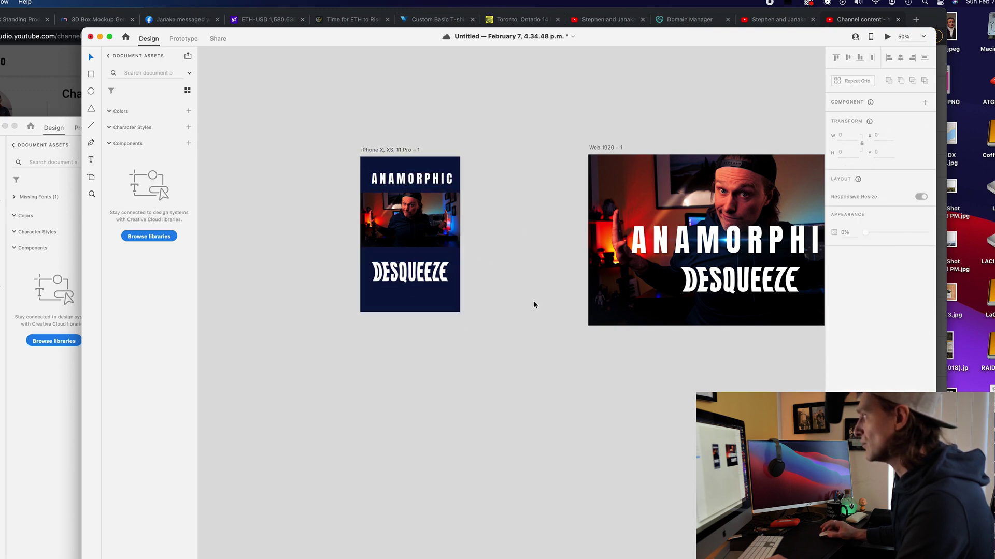
- Copy the Pr logo from the web thumbnail onto the phone artboard beneath the titles
scroll(804, 223, "right", 4)
scroll(804, 224, "right", 1)
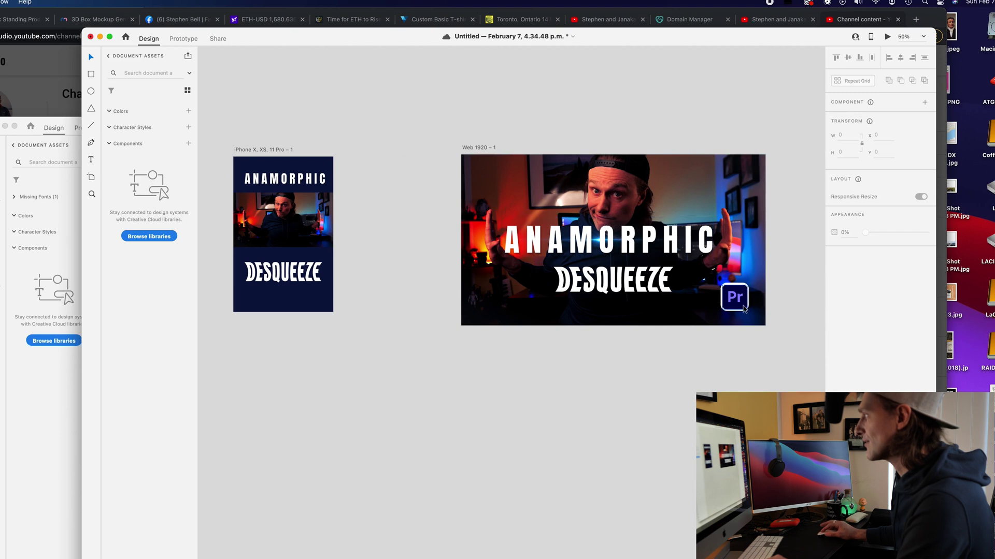
left_click_drag(796, 314, 289, 295)
left_click(426, 306)
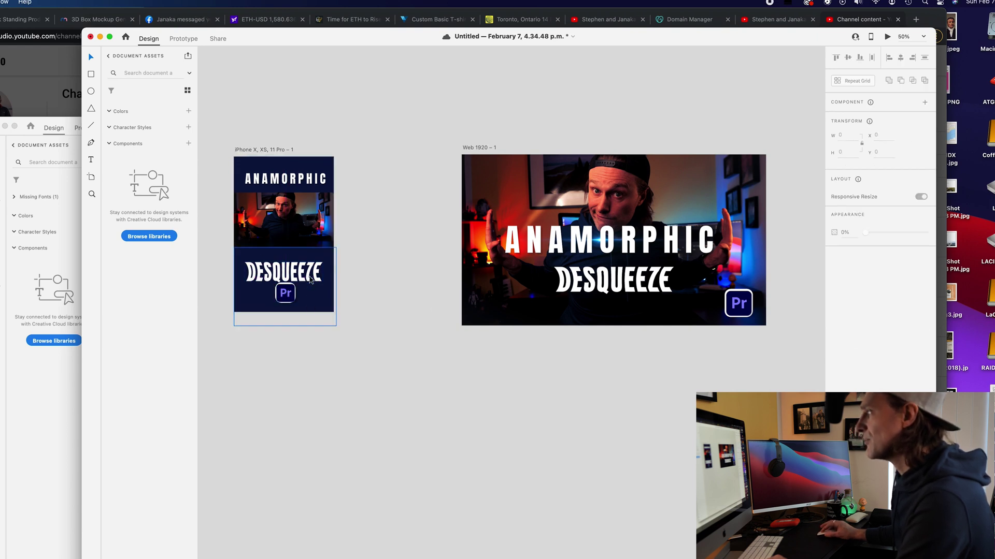
left_click(311, 280)
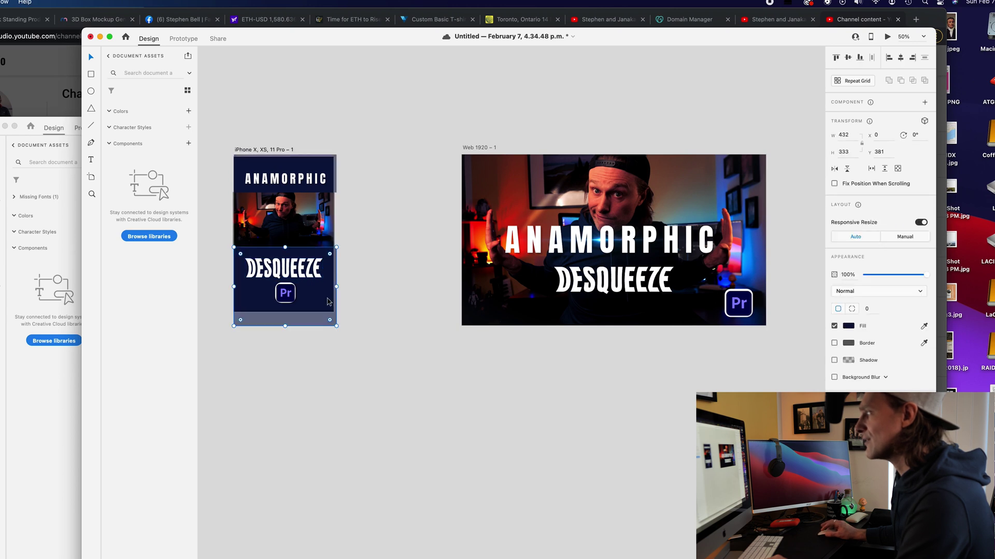
- Change the lower navy block's fill to a linear gradient
left_click(848, 327)
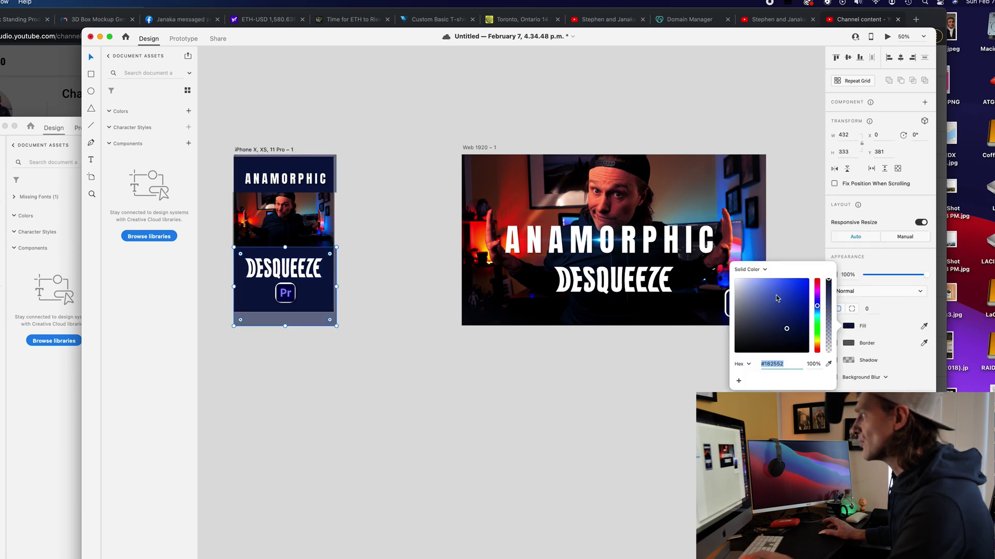
left_click(770, 272)
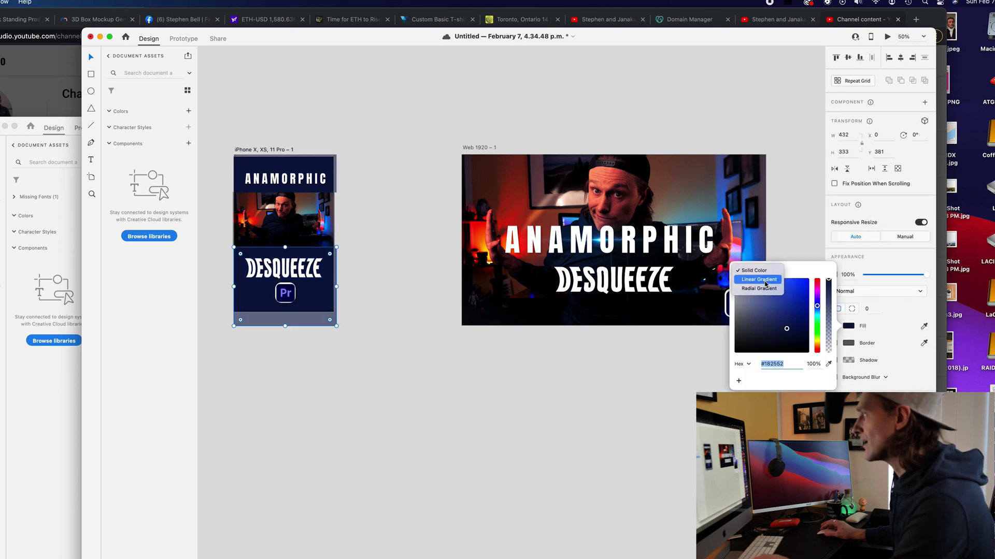
left_click(408, 261)
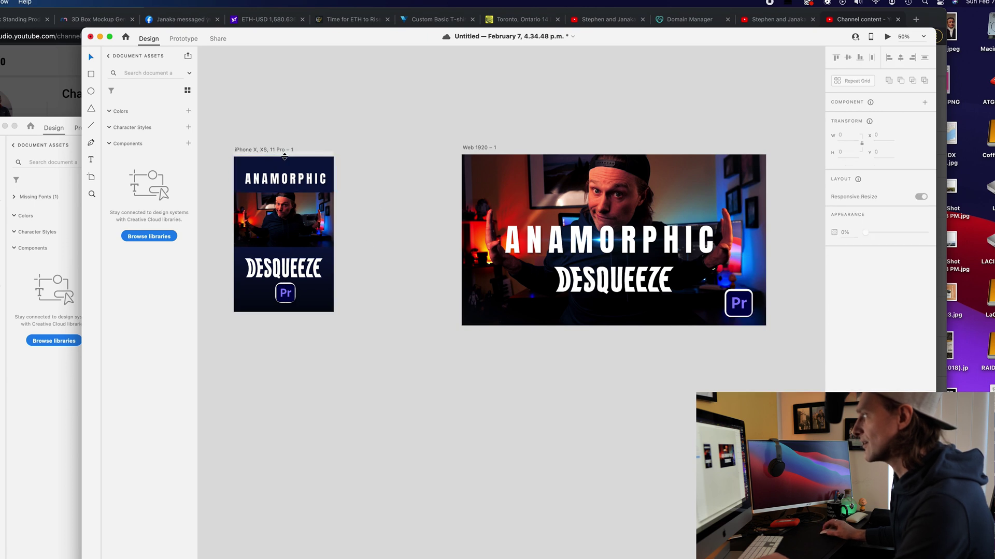
- Select the whole phone artboard at 100% zoom and start exporting it as the selected artboard
key("super+1")
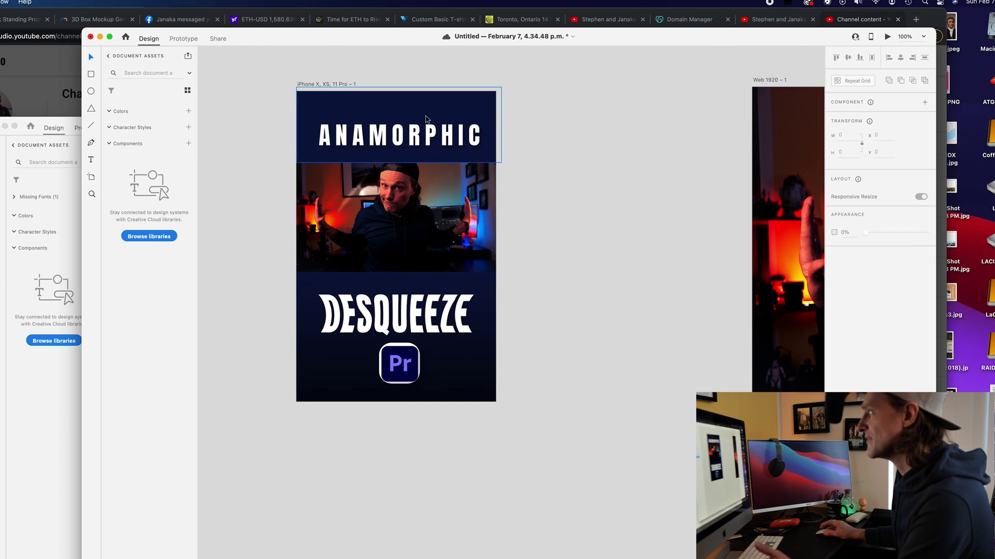
left_click(322, 85)
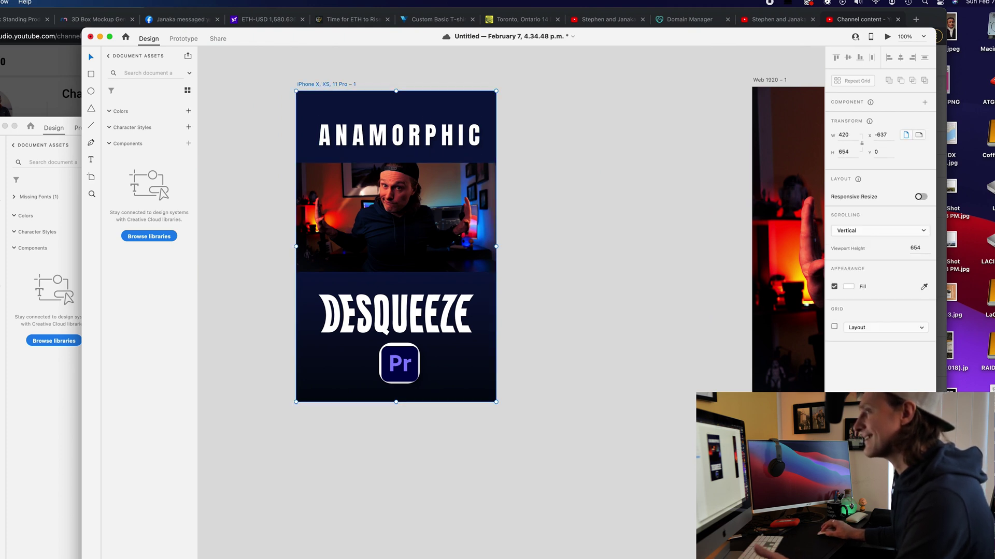
key("super+s")
key("Escape")
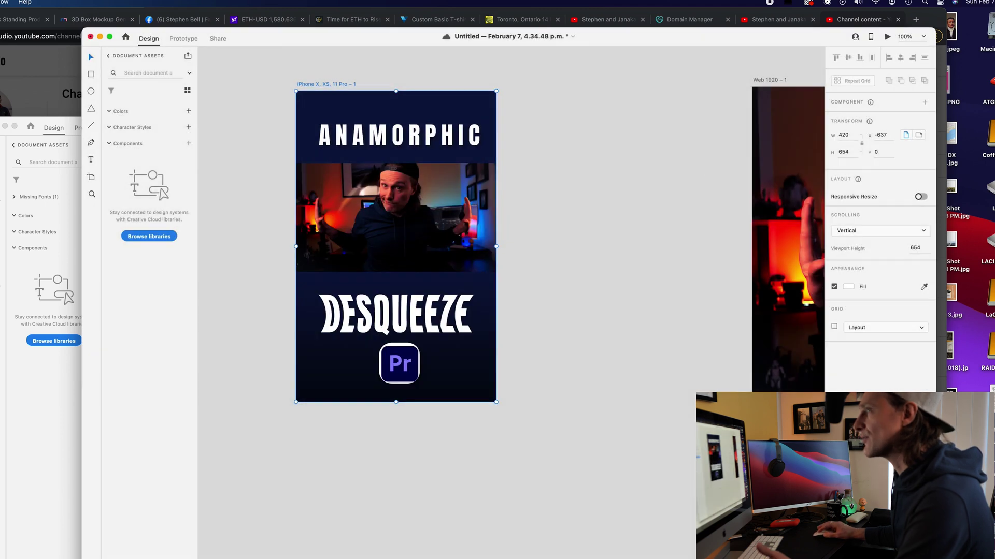
mouse_move(40, 175)
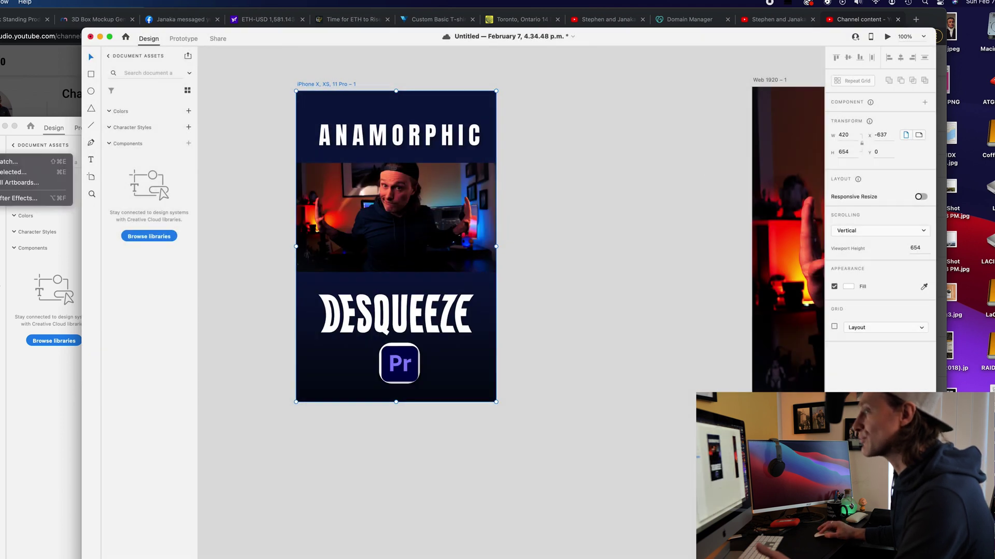
left_click(40, 176)
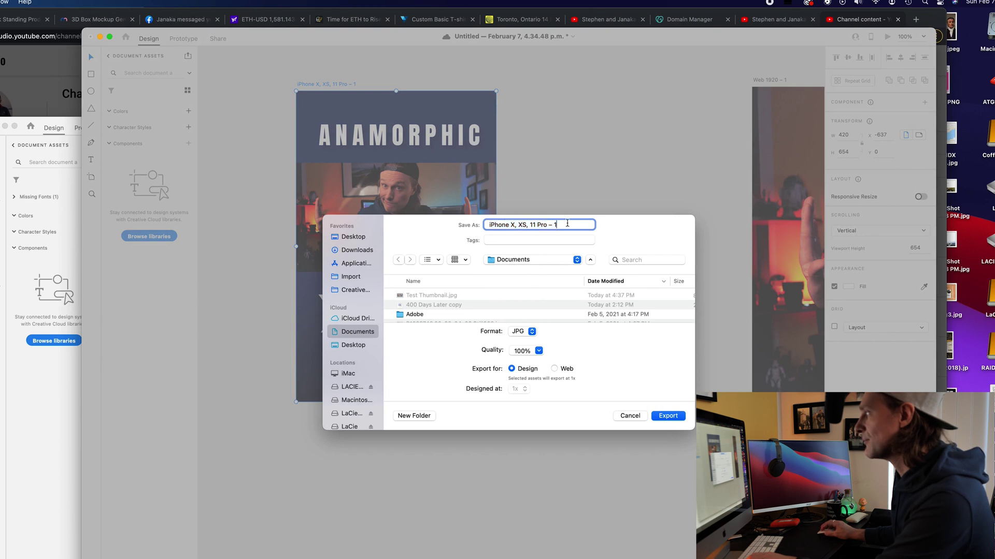
- Name the export IGTV Thumb and save it as a 100%-quality JPG in Documents
type("IGTV")
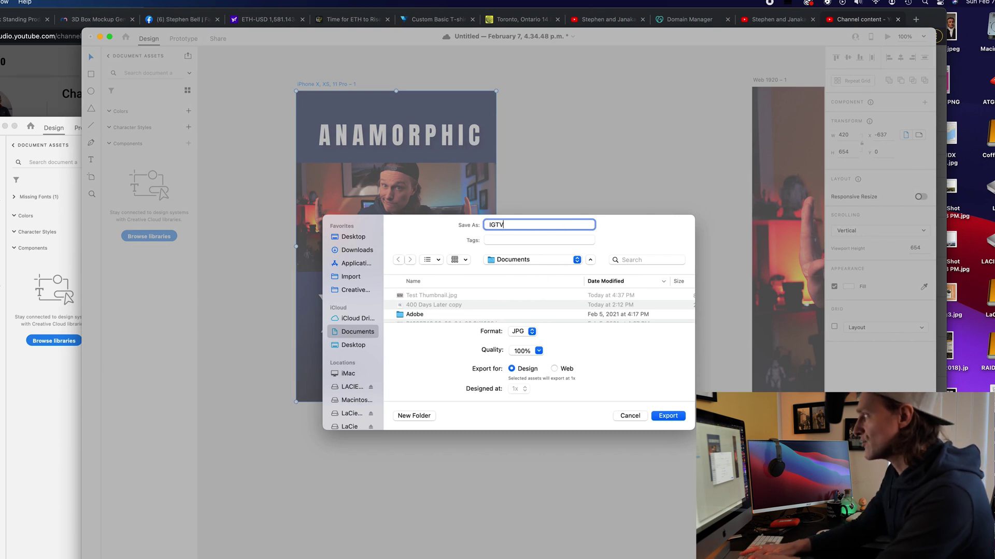
type(" Thu")
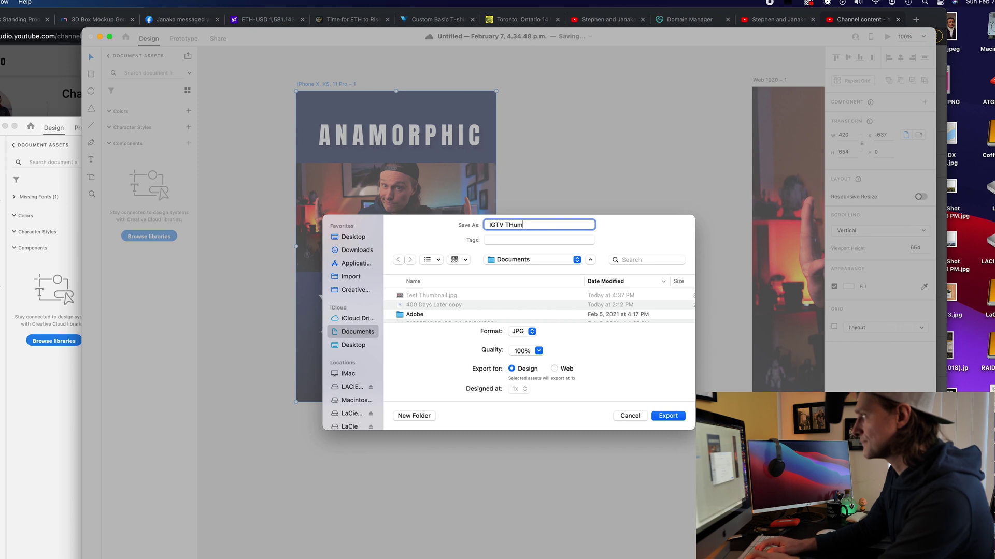
type("mb")
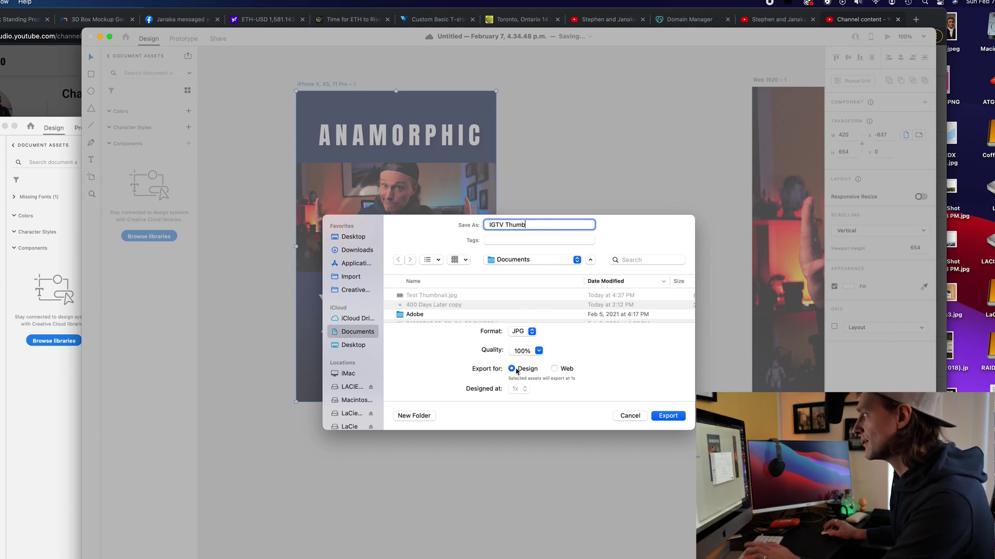
left_click(668, 416)
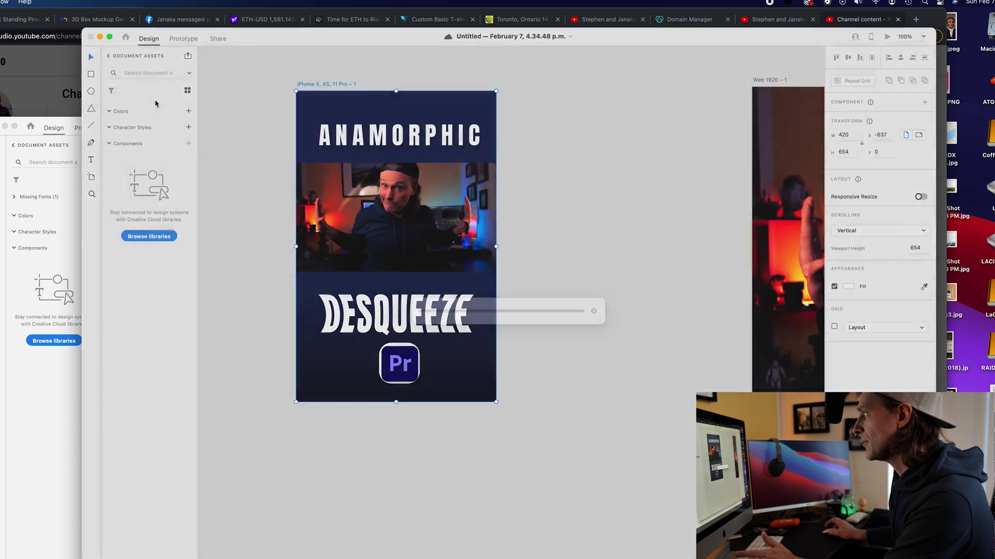
- Open IGTV Thumb.jpg and Test Thumbnail.jpg from Documents side by side in Preview, then return to XD
key("super+Tab")
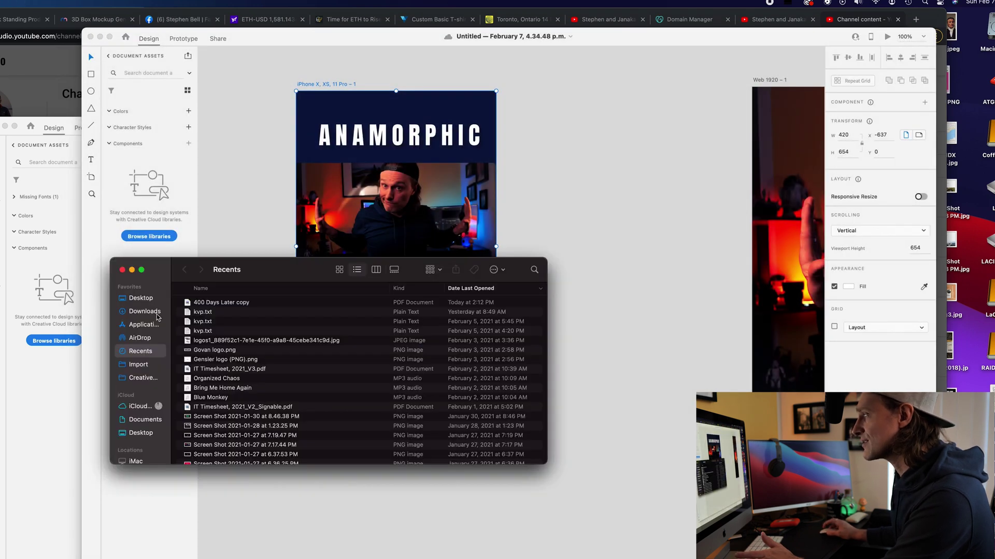
left_click(147, 420)
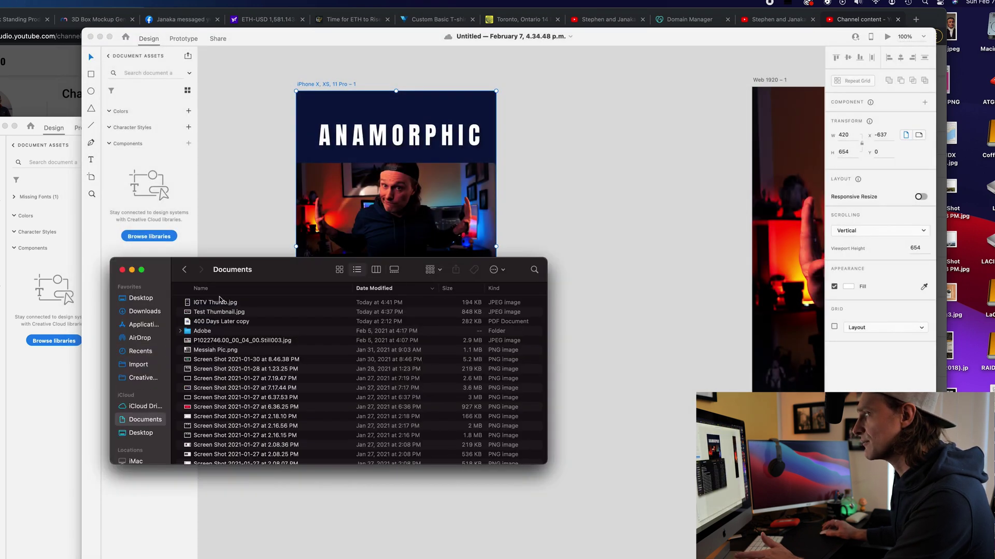
double_click(219, 304)
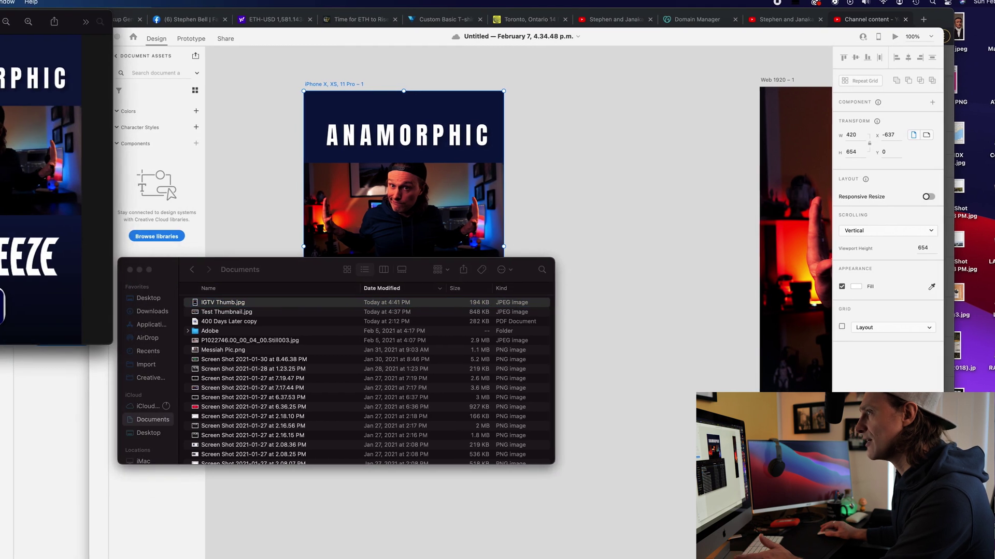
left_click_drag(144, 54, 732, 76)
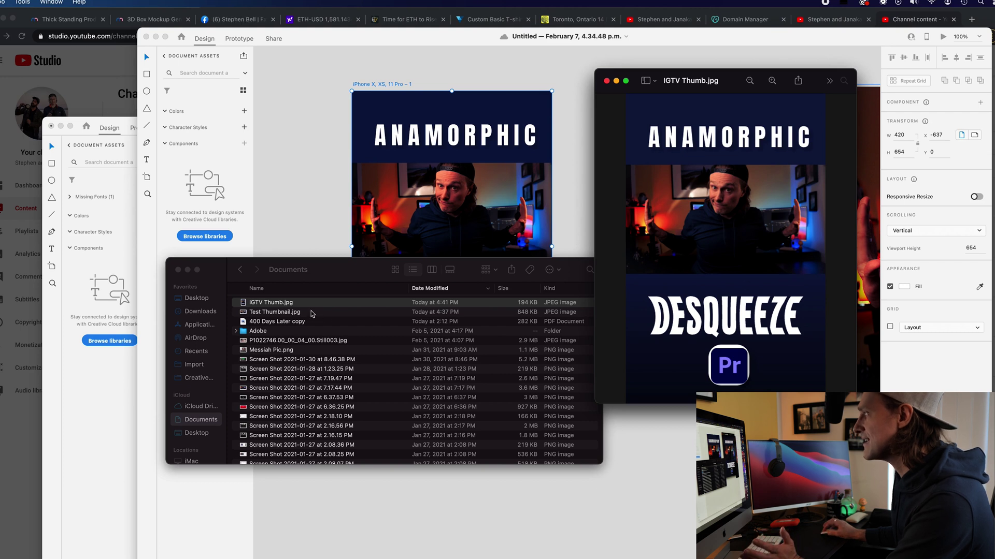
double_click(275, 311)
left_click_drag(188, 37, 251, 84)
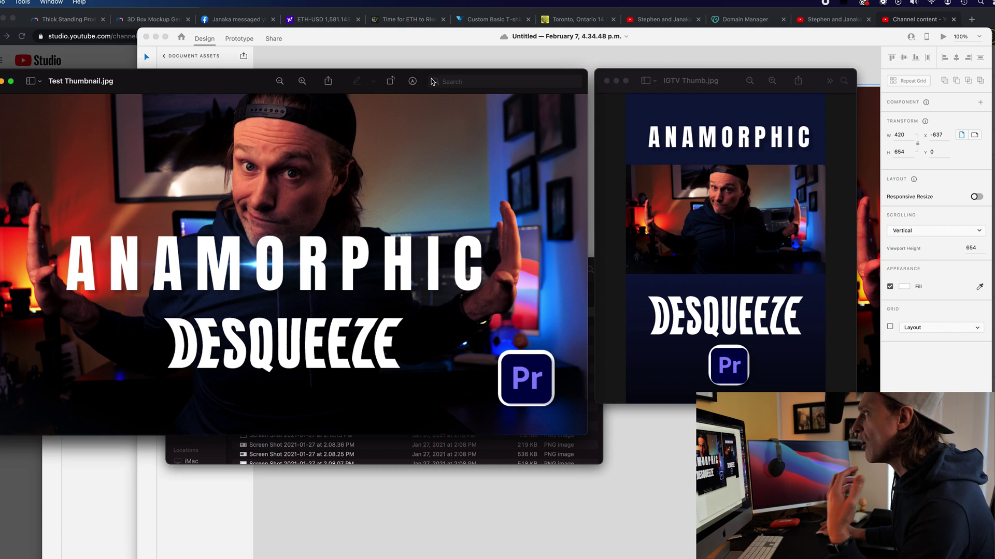
left_click(450, 40)
- Zoom out so the 1280×720 YouTube and 420×654 IGTV thumbnails appear together
key("super+0")
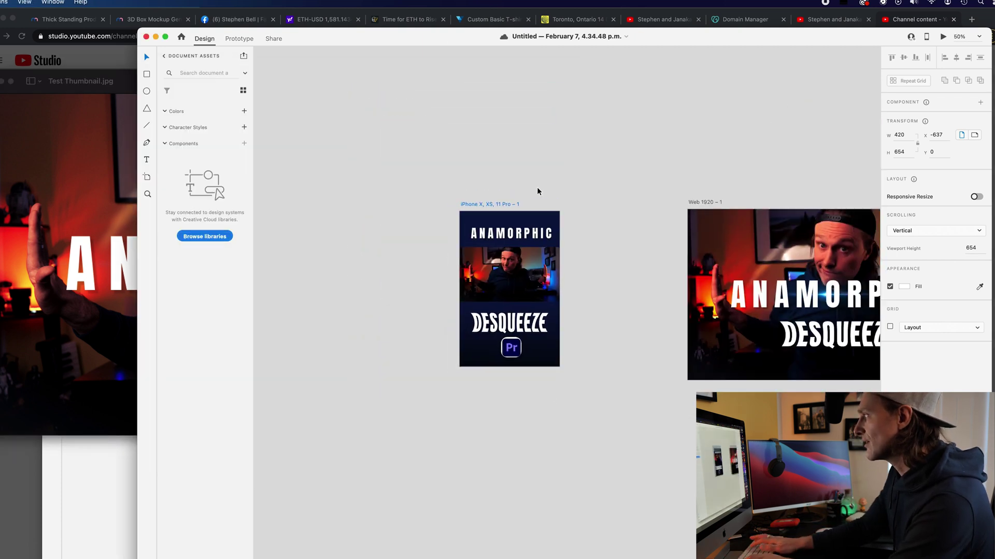